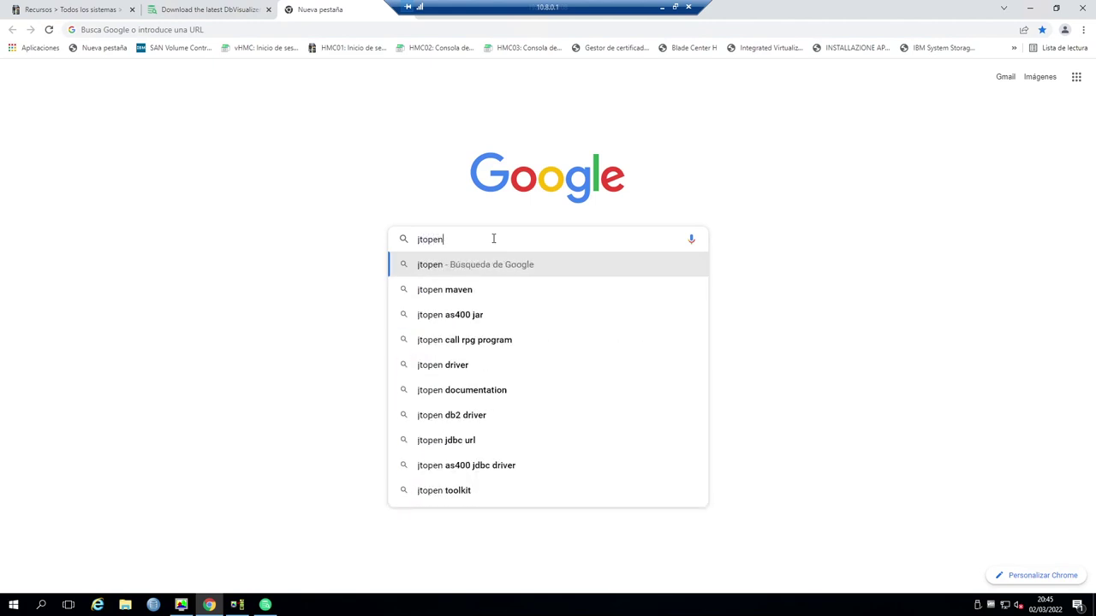
- Search Google for 'jtopen as400' and download jtopen_10_7.zip from JTOpen's SourceForge page
{"action": "type", "text": "as400"}
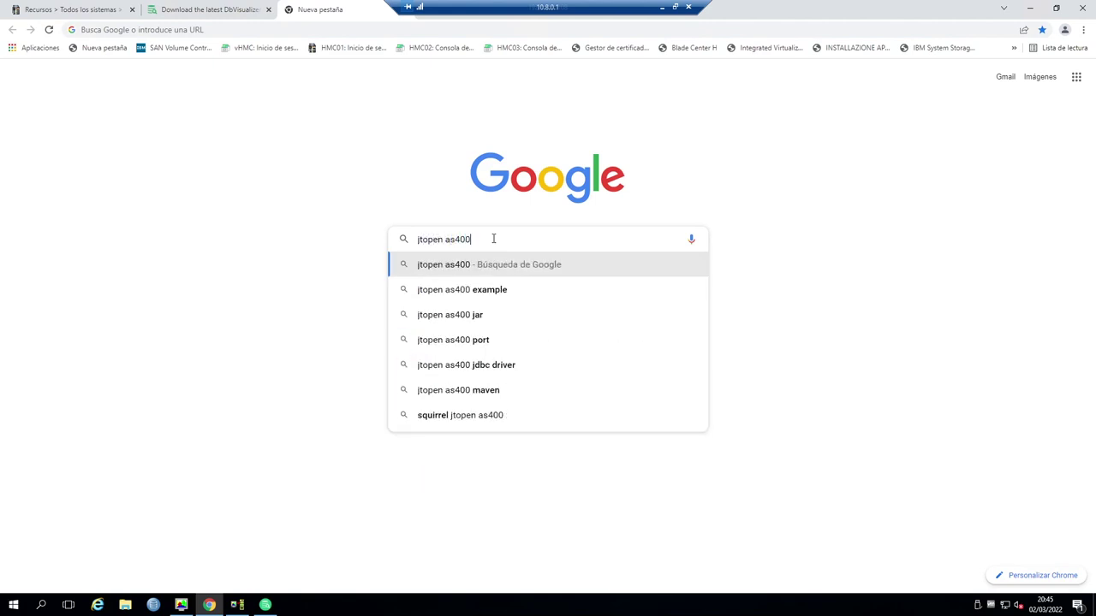
{"action": "key", "text": "Return"}
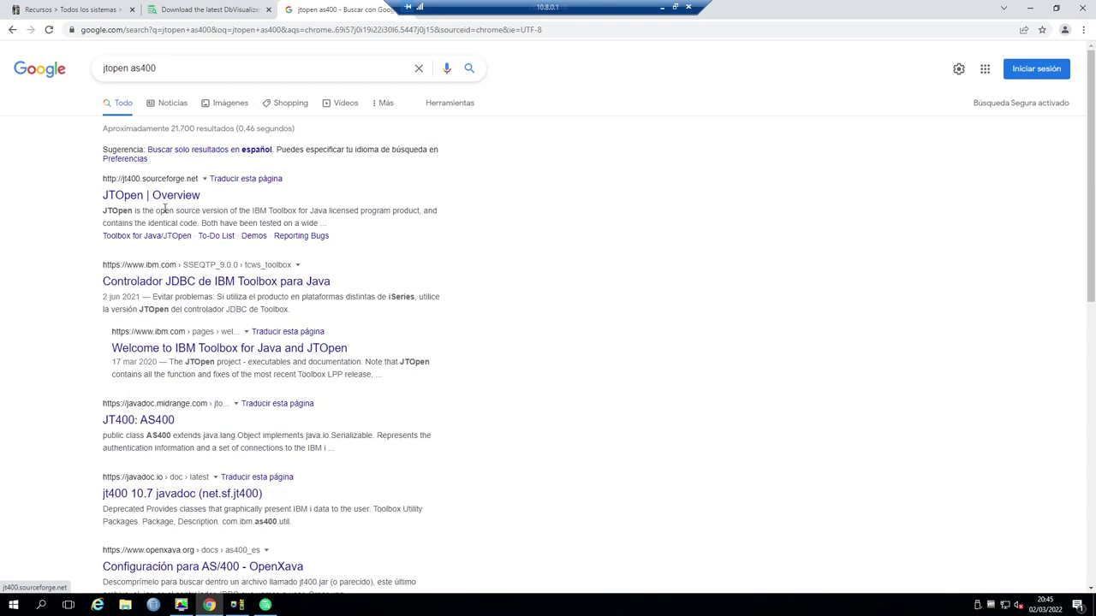
{"action": "left_click", "coordinate": [142, 197]}
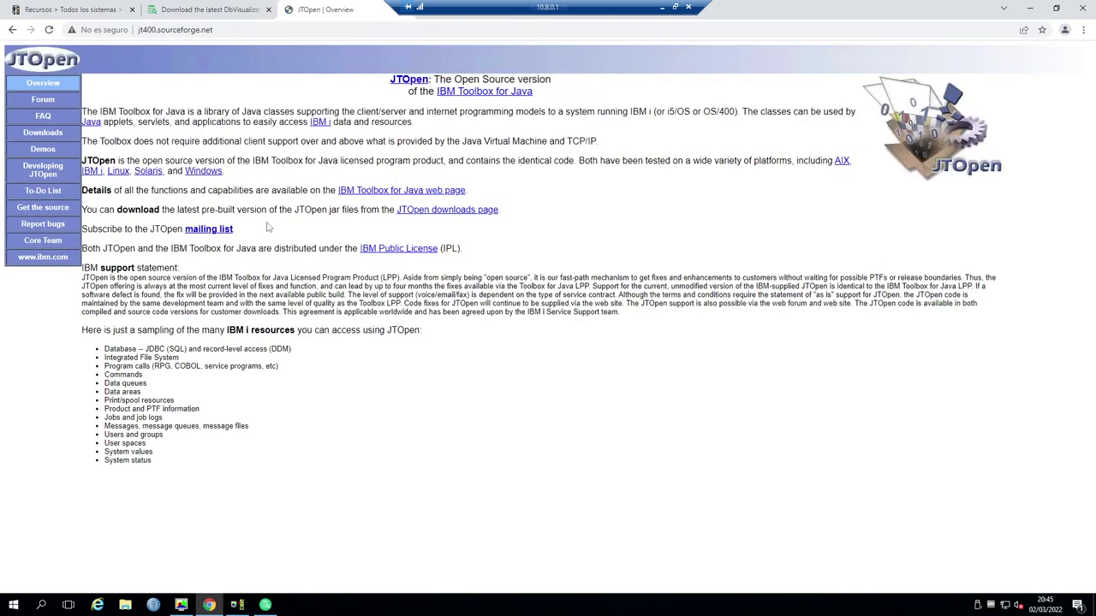
{"action": "left_click", "coordinate": [43, 134]}
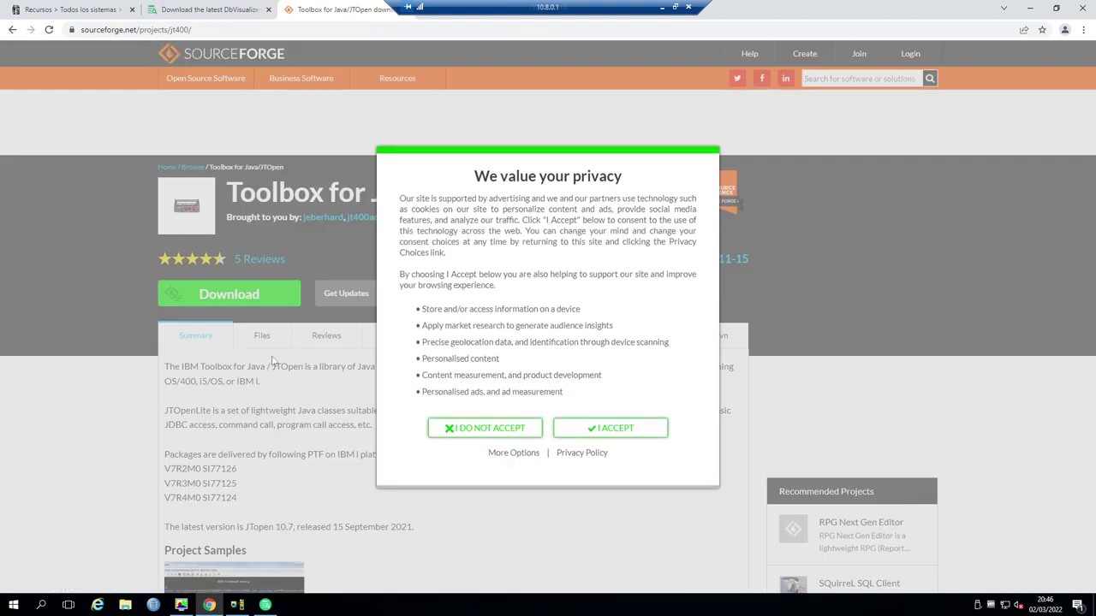
{"action": "left_click", "coordinate": [610, 428]}
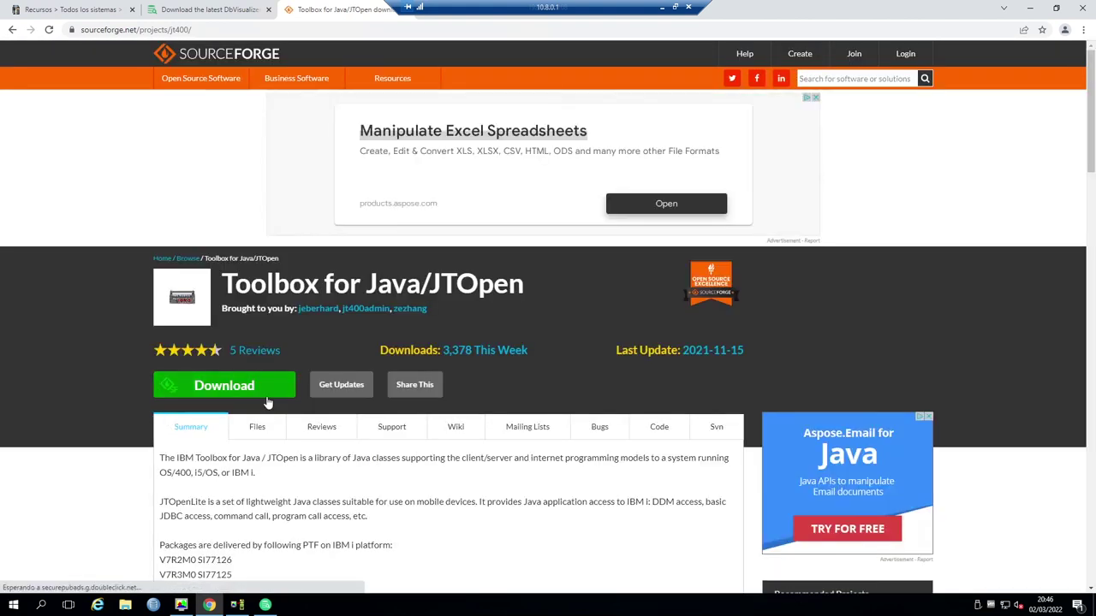
{"action": "left_click", "coordinate": [222, 389]}
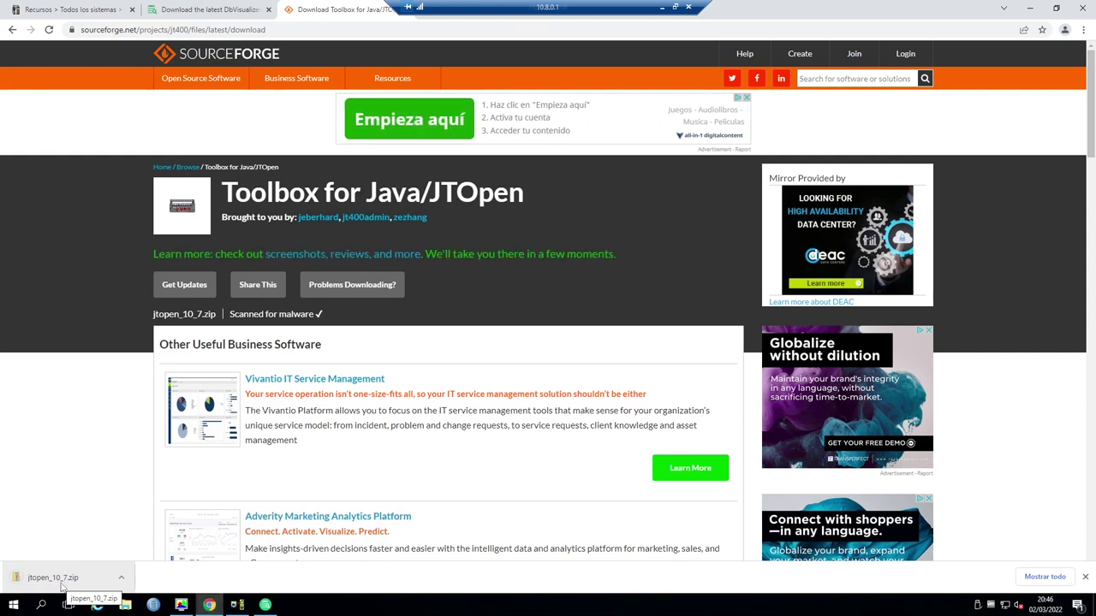
- Open jtopen_10_7.zip, enter its lib folder and select jt400.jar
{"action": "left_click", "coordinate": [58, 586]}
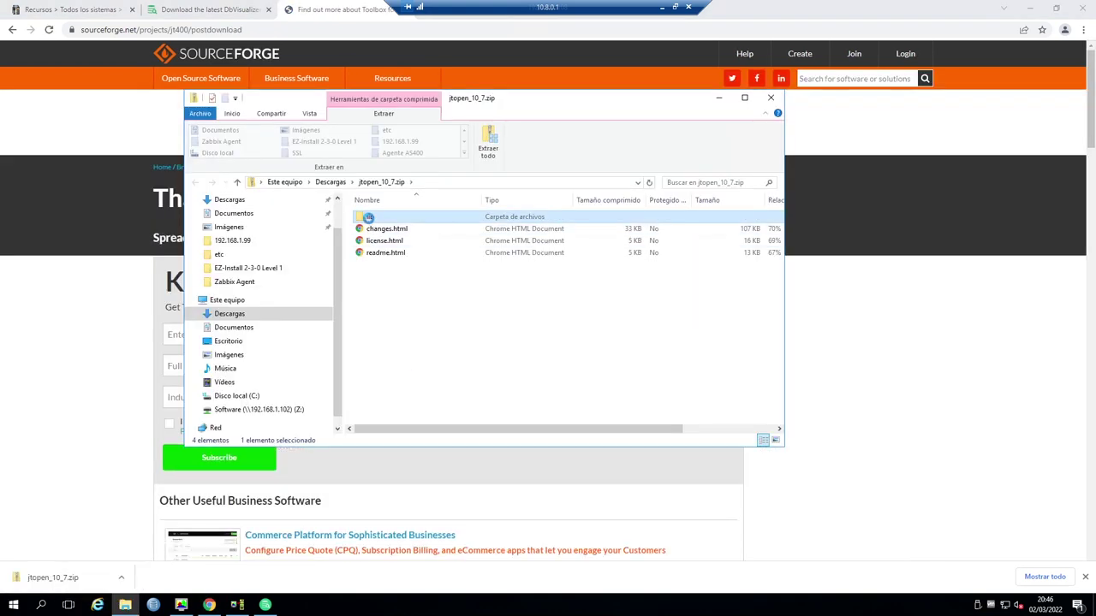
{"action": "double_click", "coordinate": [387, 218]}
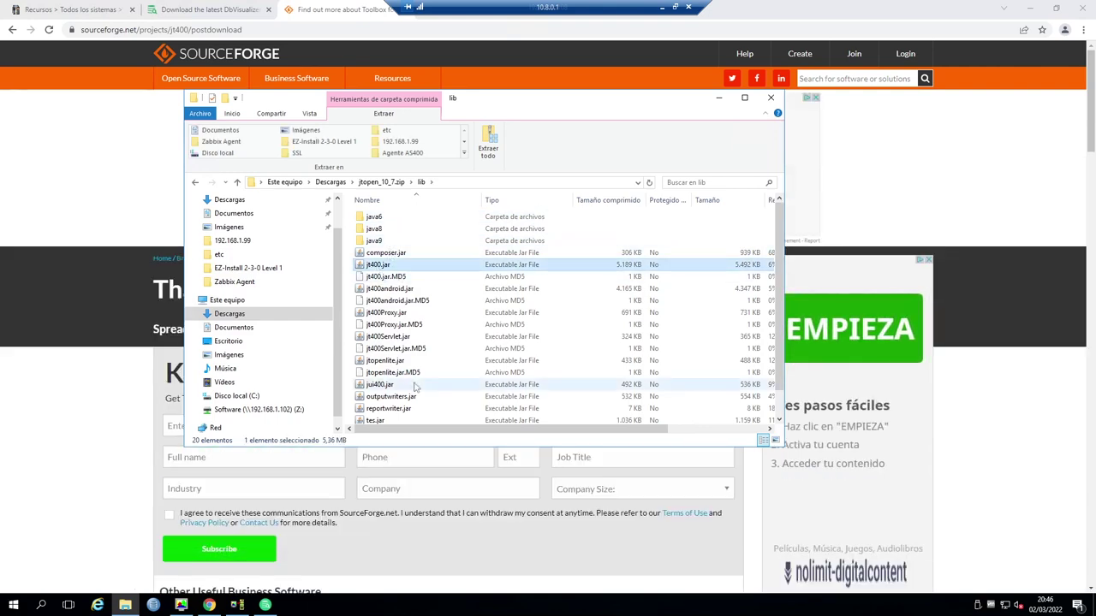
{"action": "left_click", "coordinate": [387, 266]}
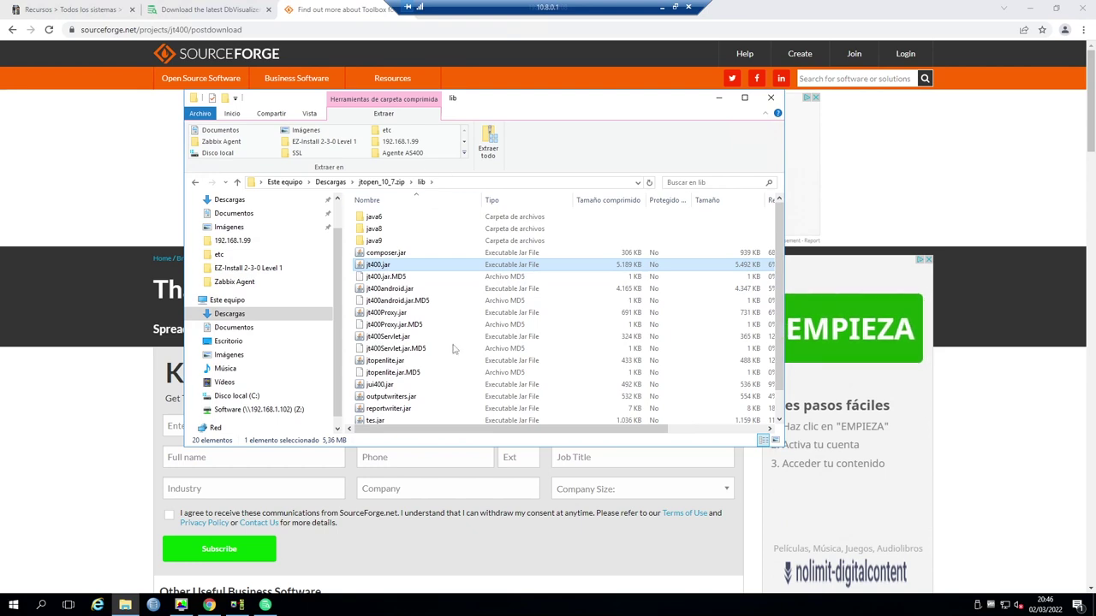
- Confirm the driver file chooser points at the empty jdbc folder, then cancel it
{"action": "left_click", "coordinate": [265, 606]}
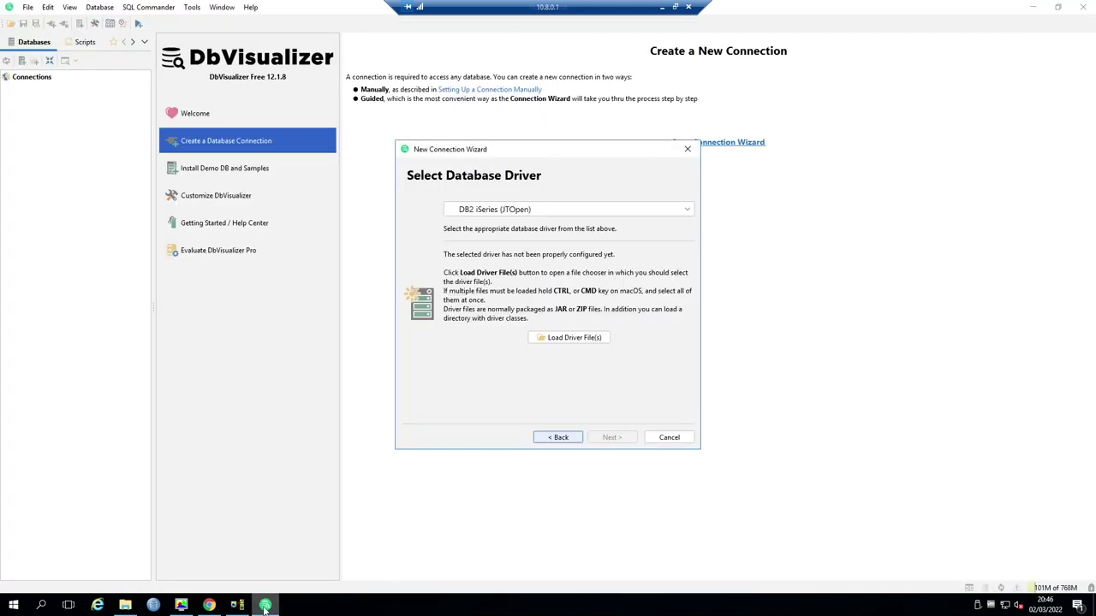
{"action": "left_click", "coordinate": [568, 340]}
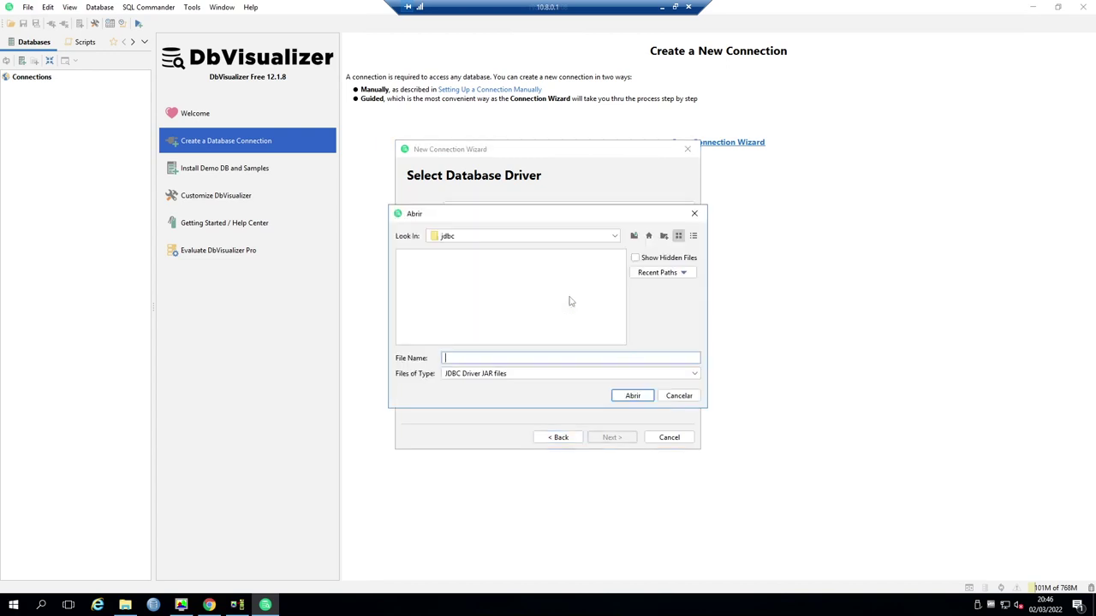
{"action": "left_click", "coordinate": [614, 237]}
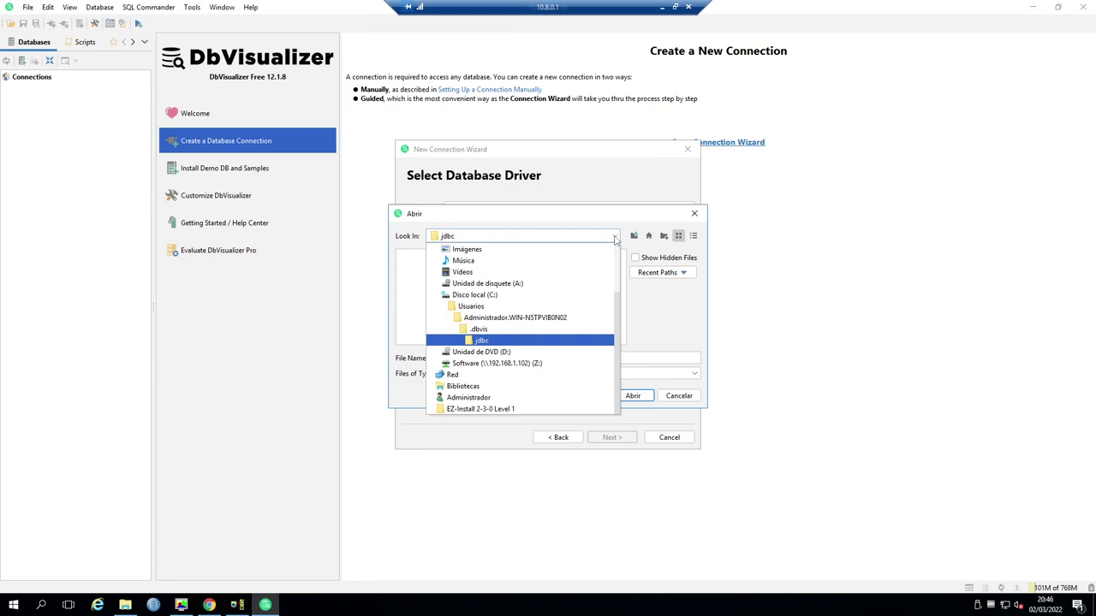
{"action": "left_click", "coordinate": [614, 237]}
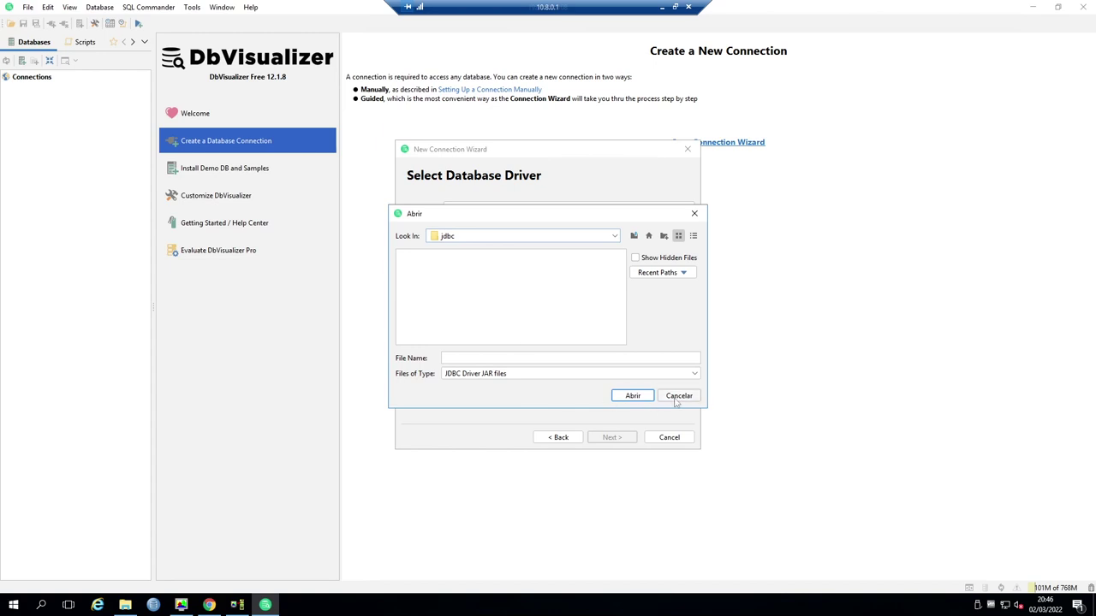
{"action": "left_click", "coordinate": [679, 396]}
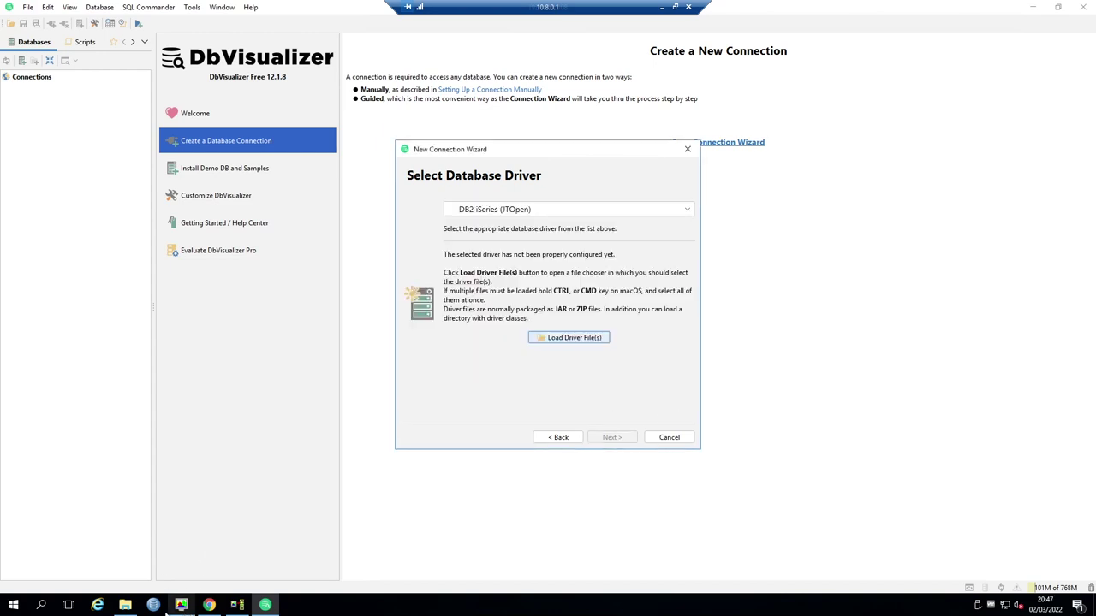
- Extract jtopen_10_7.zip in Descargas and copy the four extracted items
{"action": "left_click", "coordinate": [125, 606]}
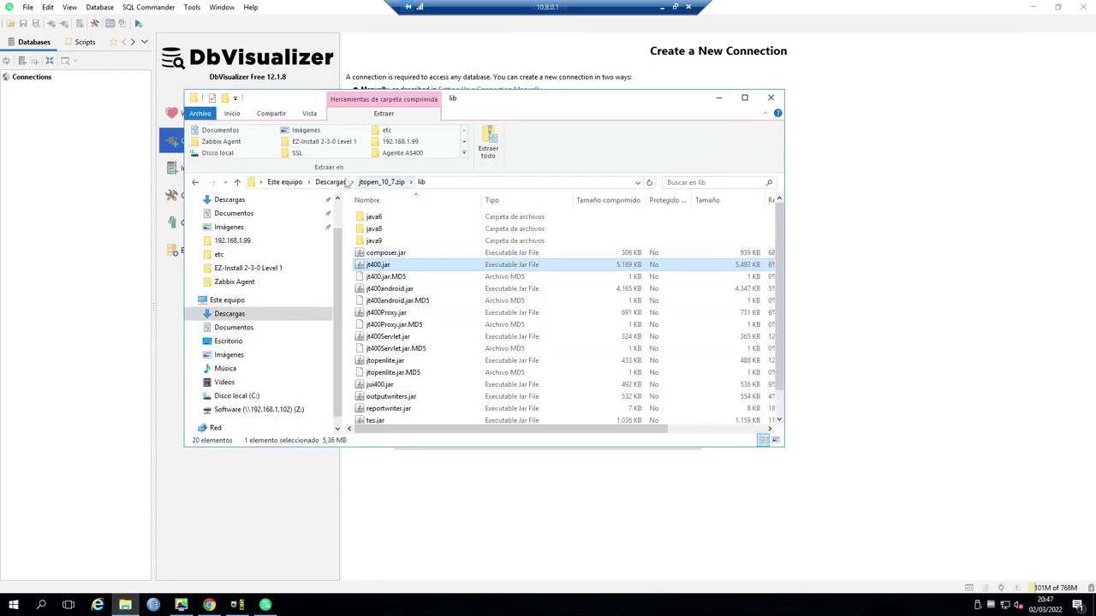
{"action": "left_click", "coordinate": [330, 183]}
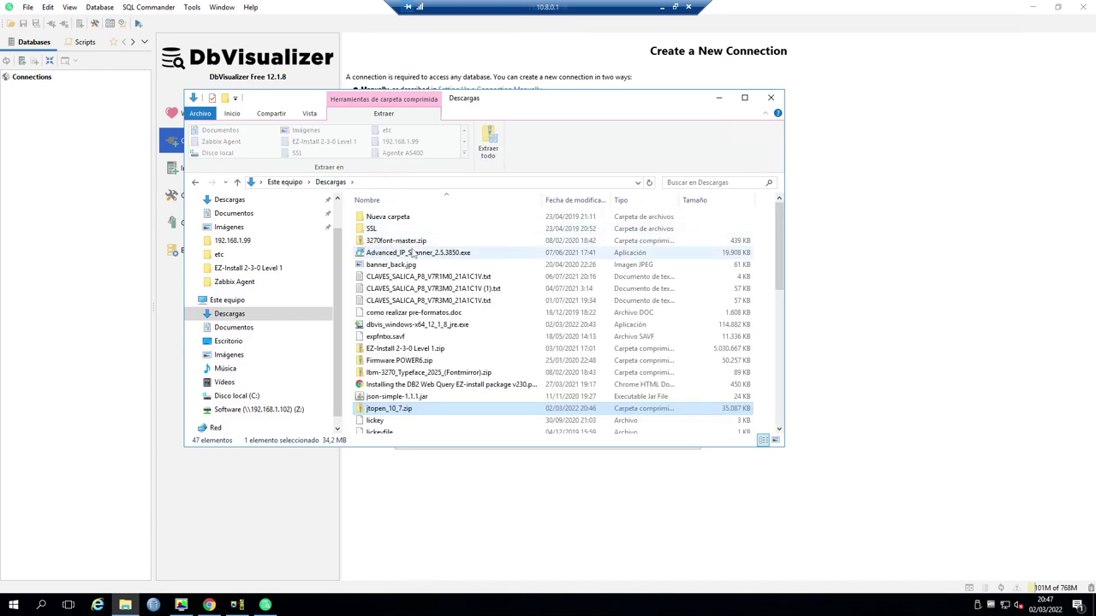
{"action": "right_click", "coordinate": [409, 410]}
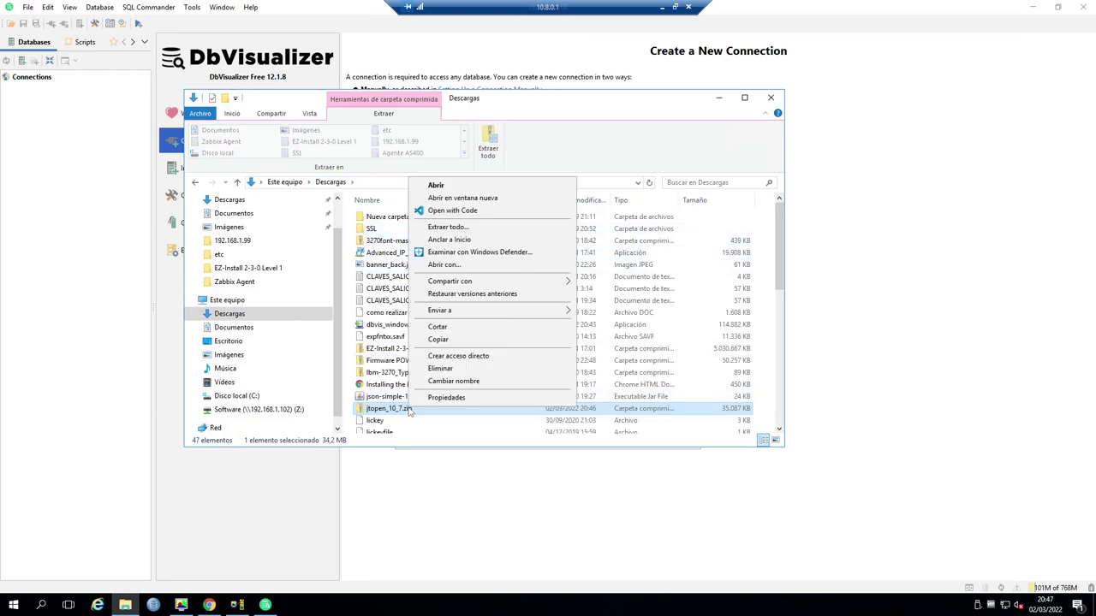
{"action": "left_click", "coordinate": [484, 227]}
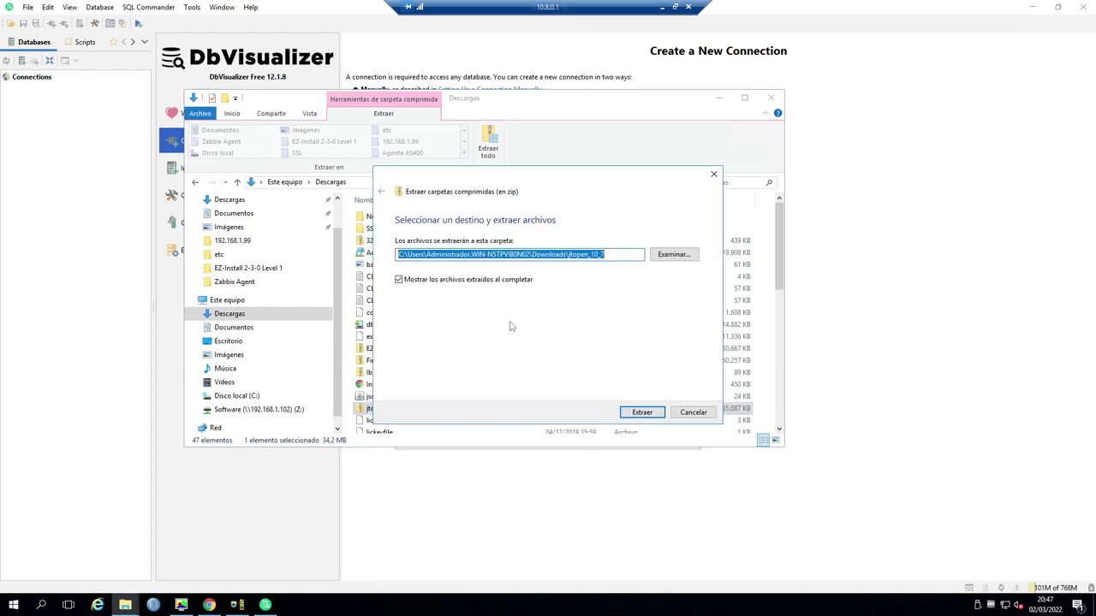
{"action": "left_click", "coordinate": [645, 414]}
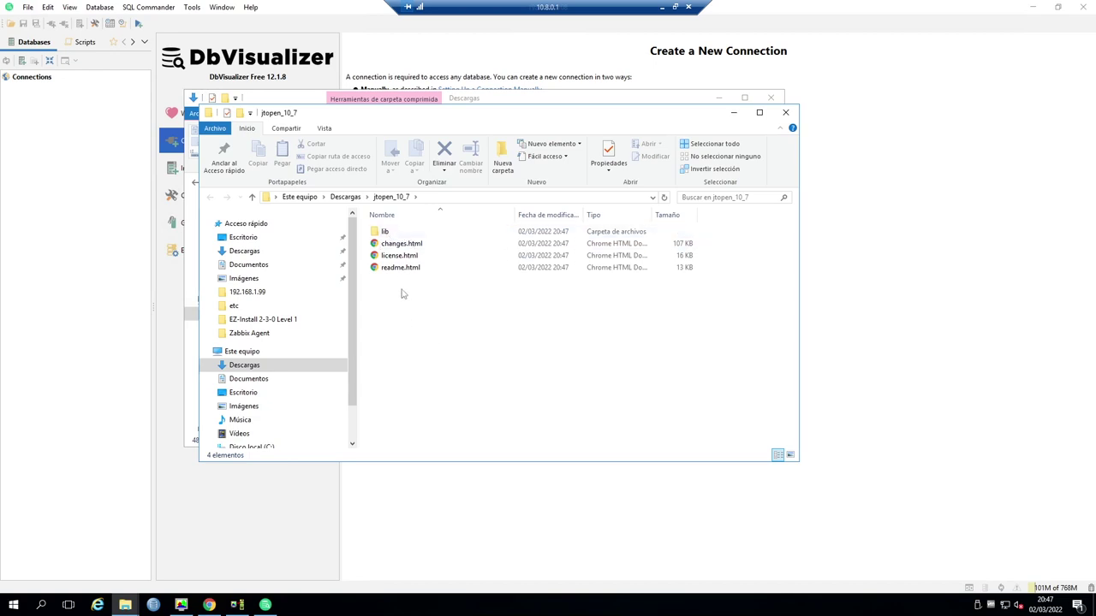
{"action": "left_click_drag", "start_coordinate": [404, 296], "coordinate": [384, 231]}
{"action": "right_click", "coordinate": [383, 231]}
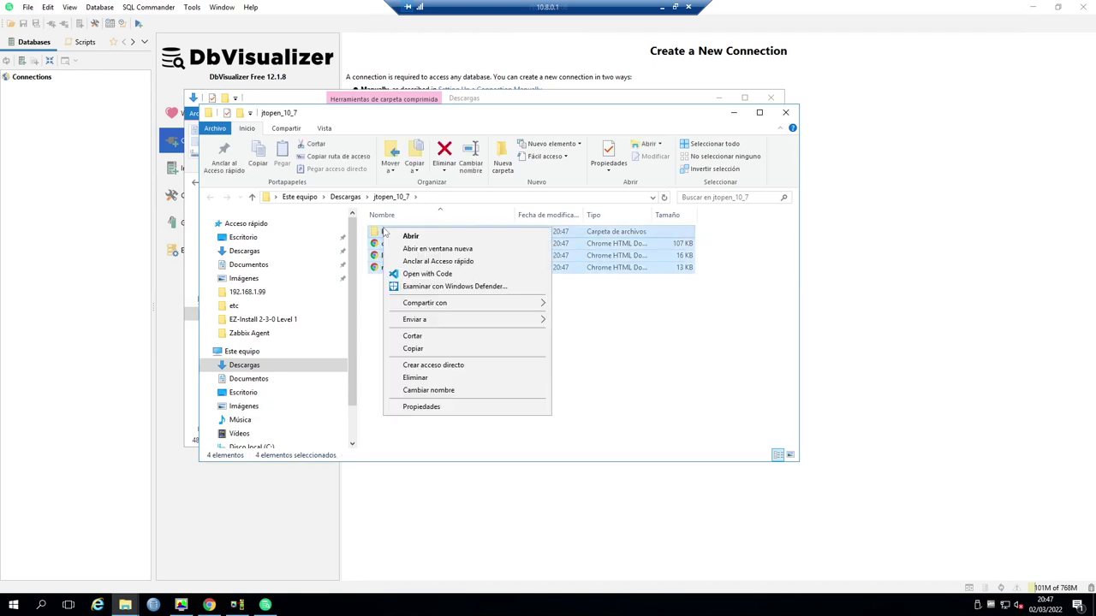
{"action": "left_click", "coordinate": [437, 350]}
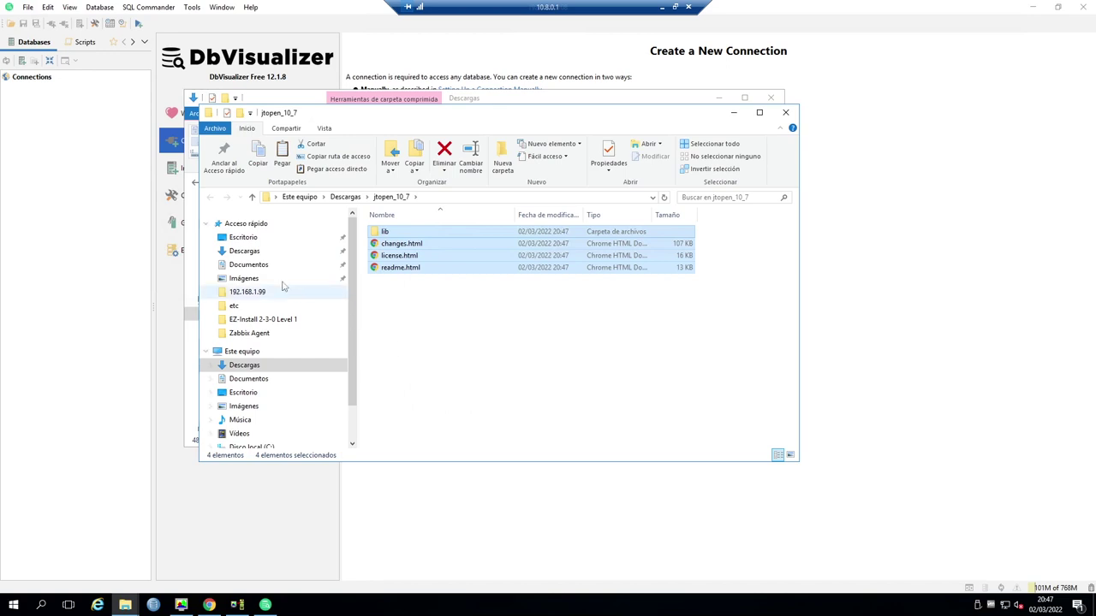
- Browse to C:\Usuarios\<user>\.dbvis\jdbc on the C: drive
{"action": "left_click", "coordinate": [248, 266]}
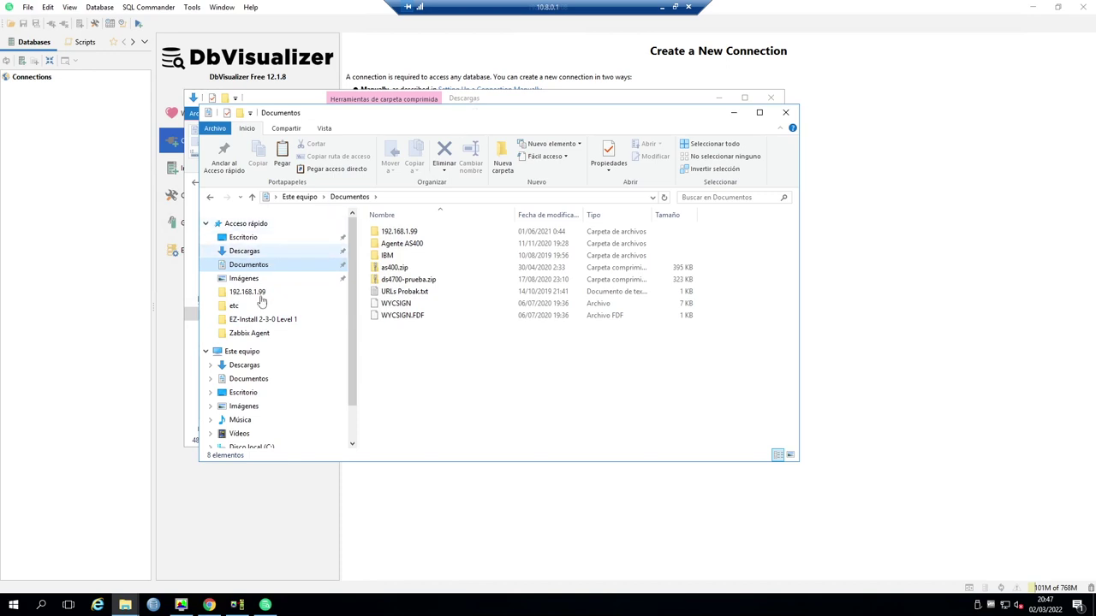
{"action": "scroll", "coordinate": [245, 432], "scroll_direction": "down", "scroll_amount": 1}
{"action": "left_click", "coordinate": [249, 411]}
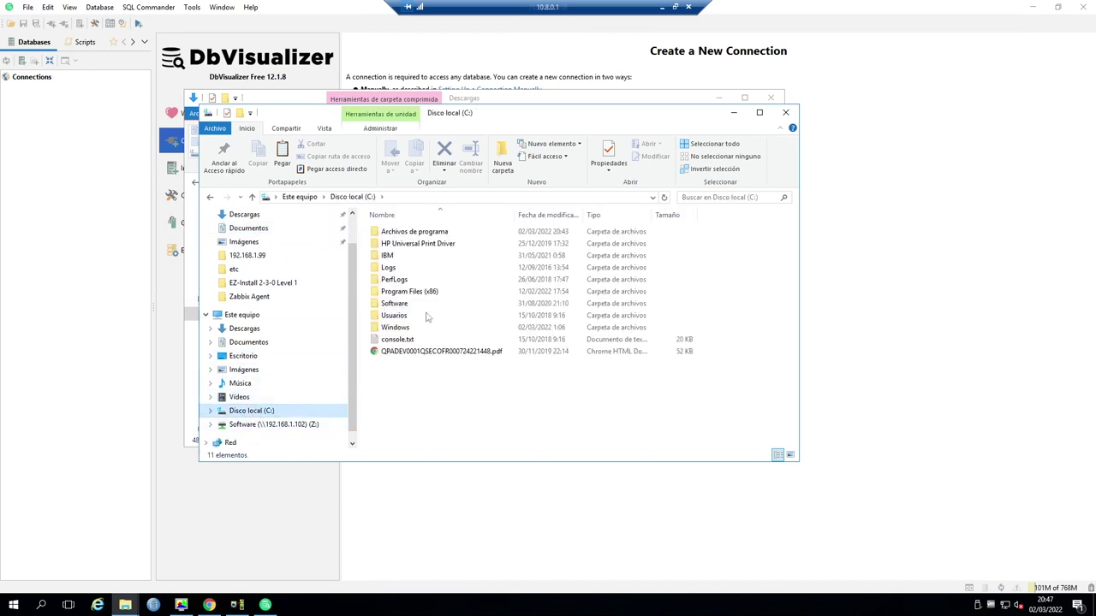
{"action": "double_click", "coordinate": [408, 317]}
{"action": "left_click", "coordinate": [425, 256]}
{"action": "double_click", "coordinate": [425, 257]}
{"action": "left_click", "coordinate": [398, 233]}
{"action": "double_click", "coordinate": [398, 233]}
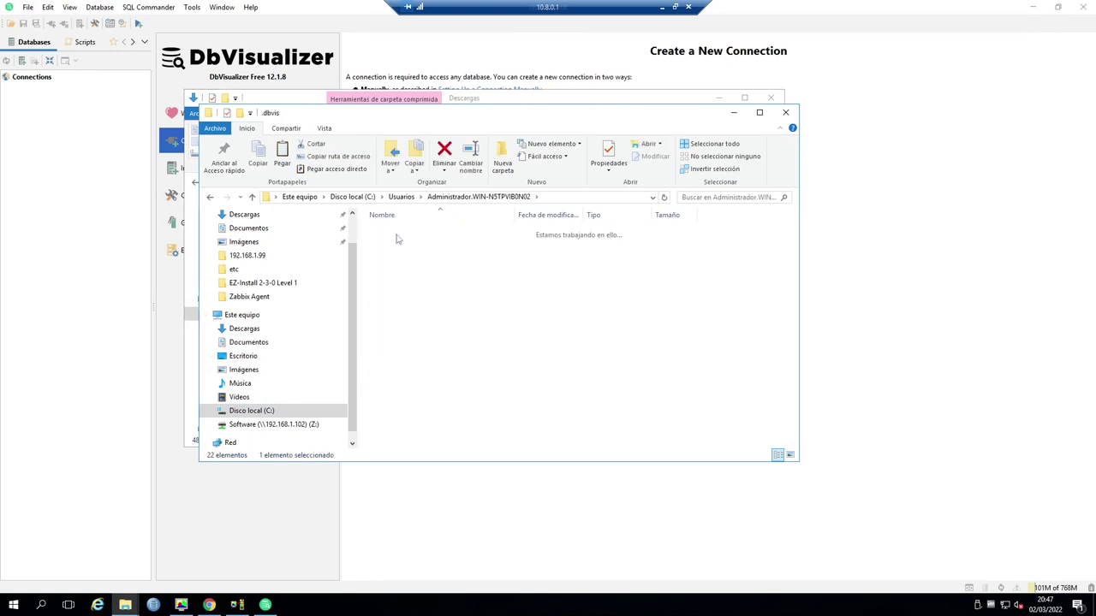
{"action": "left_click", "coordinate": [390, 294]}
{"action": "double_click", "coordinate": [390, 295]}
- Paste the JTOpen files into the jdbc folder and close both Explorer windows
{"action": "right_click", "coordinate": [401, 283]}
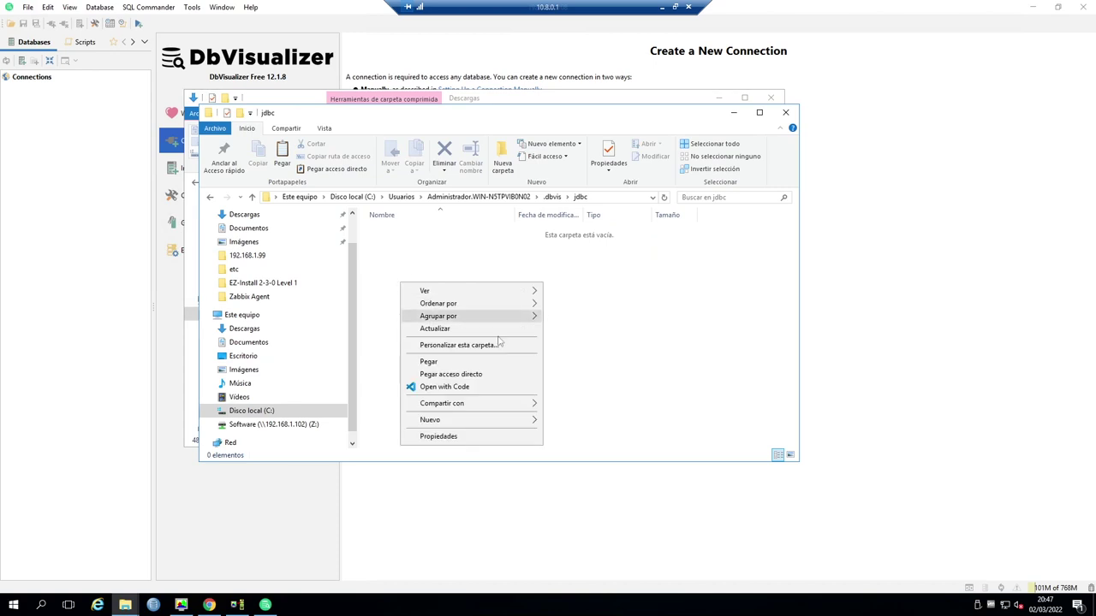
{"action": "left_click", "coordinate": [454, 363]}
{"action": "left_click", "coordinate": [539, 340]}
{"action": "left_click", "coordinate": [785, 113]}
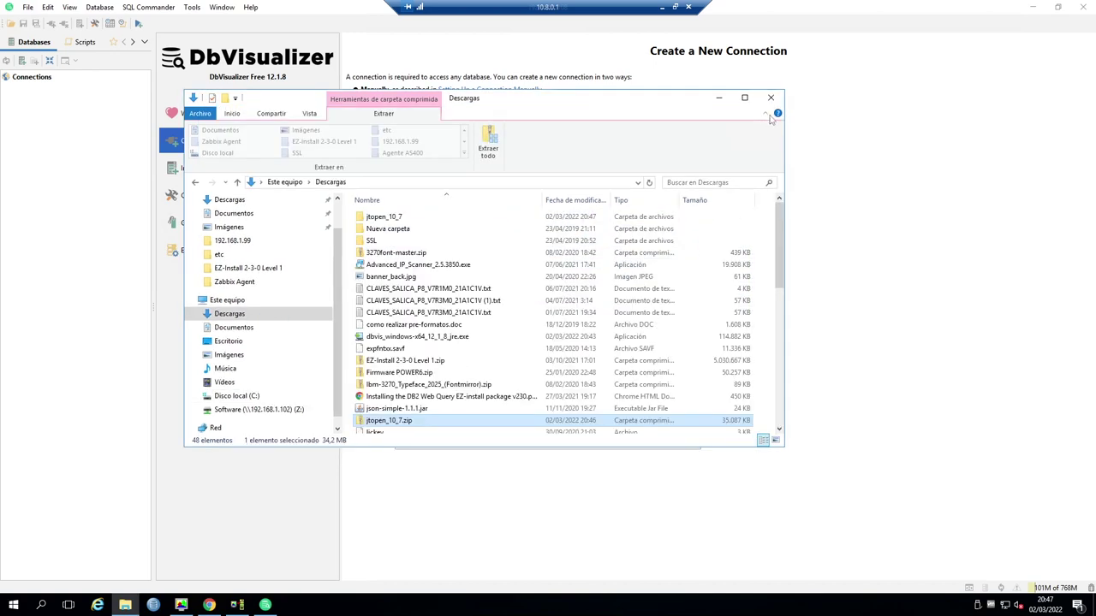
{"action": "left_click", "coordinate": [773, 100]}
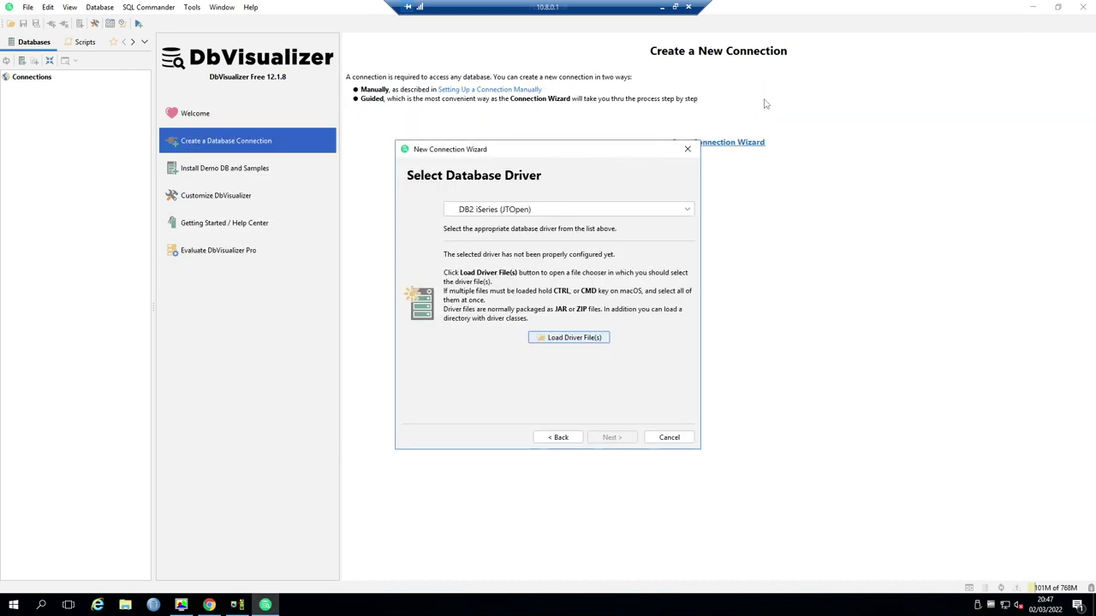
- Load lib\jt400.jar as the wizard's driver file
{"action": "left_click", "coordinate": [566, 341]}
{"action": "double_click", "coordinate": [416, 257]}
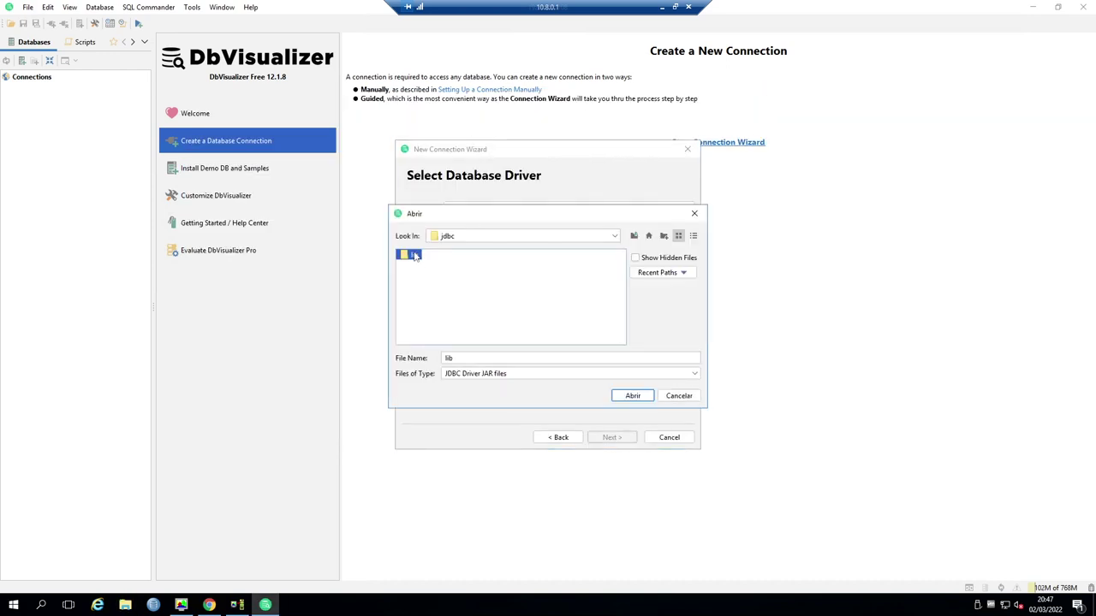
{"action": "left_click", "coordinate": [422, 296]}
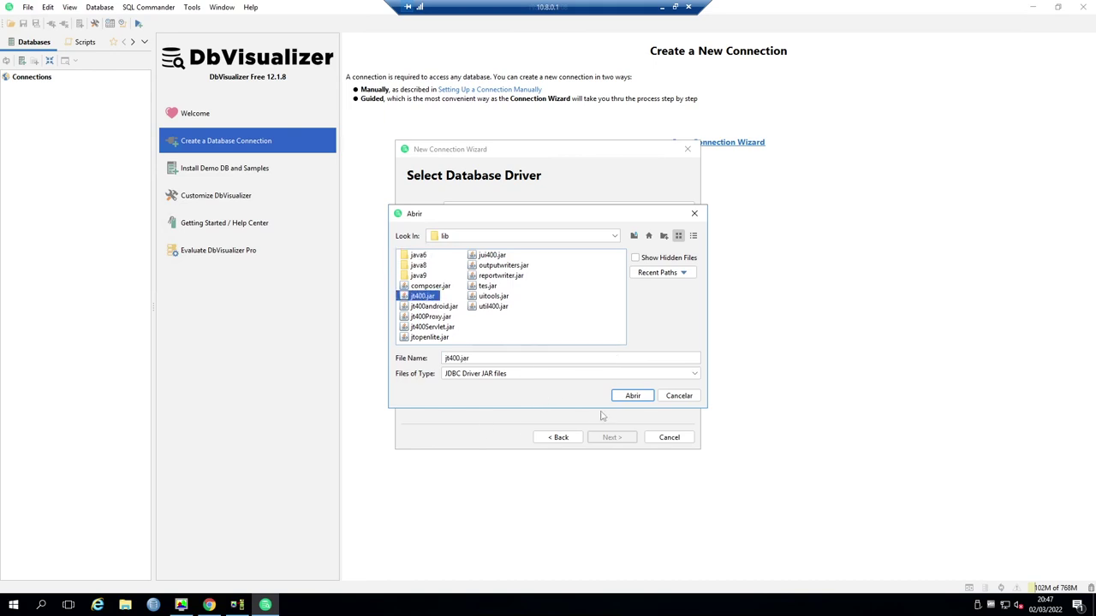
{"action": "left_click", "coordinate": [634, 396]}
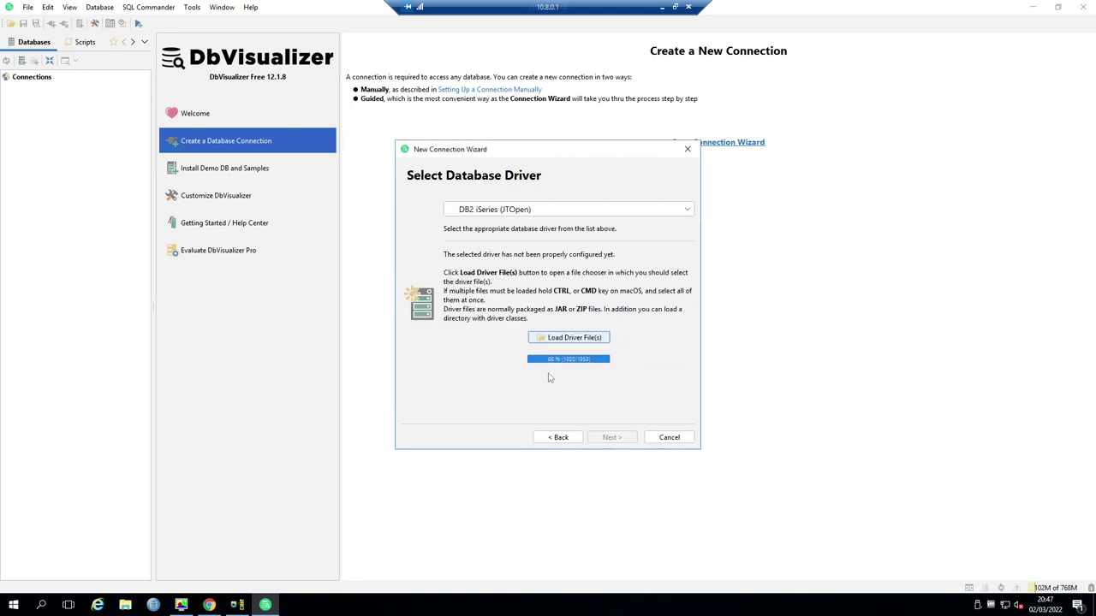
- Keep DB2 iSeries (JTOpen) as the driver and continue to connection settings
{"action": "left_click", "coordinate": [690, 212]}
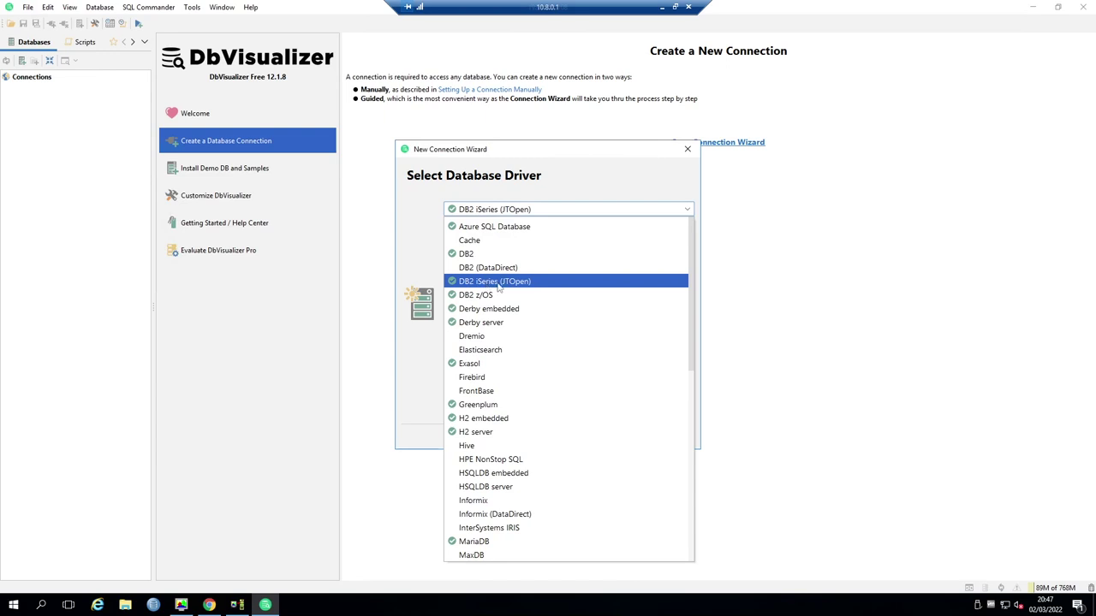
{"action": "left_click", "coordinate": [486, 287]}
{"action": "left_click", "coordinate": [611, 437]}
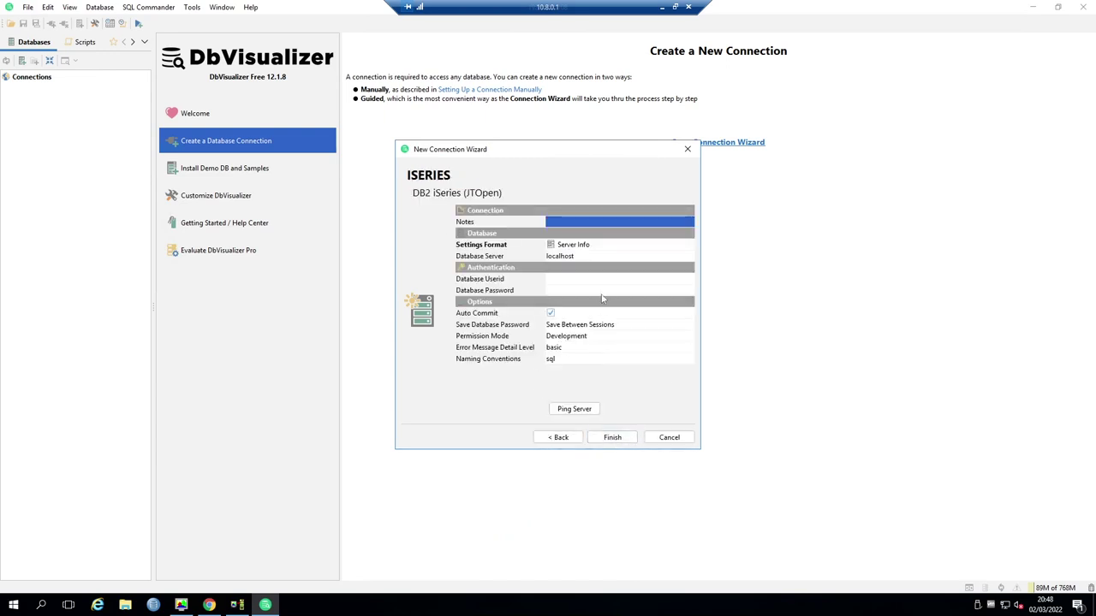
- Replace localhost with 192.168.1.165 in the Database Server field
{"action": "left_click", "coordinate": [581, 259]}
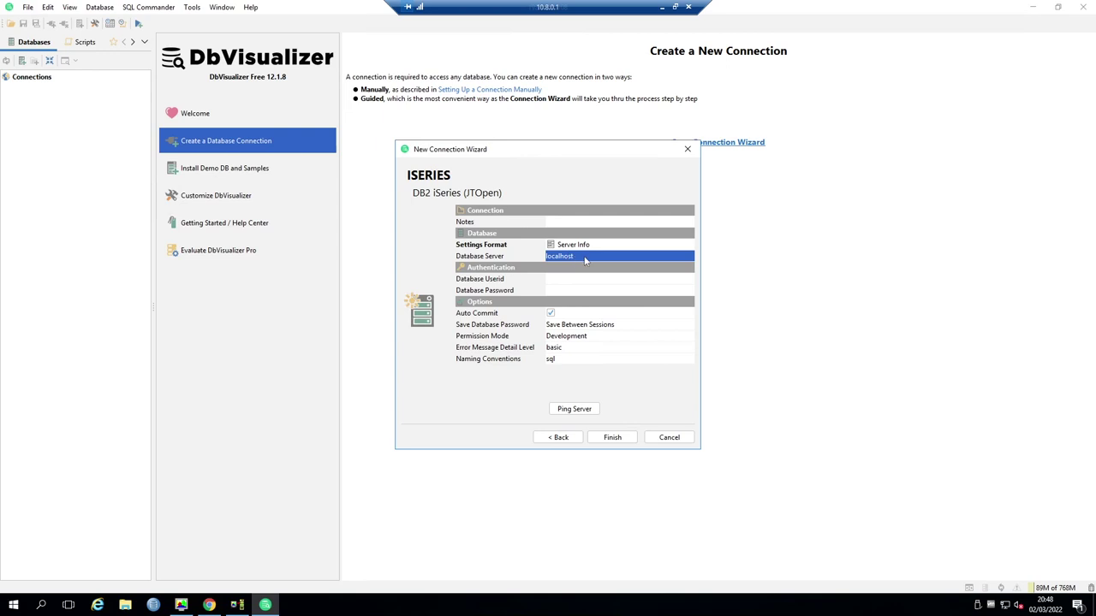
{"action": "type", "text": "192"}
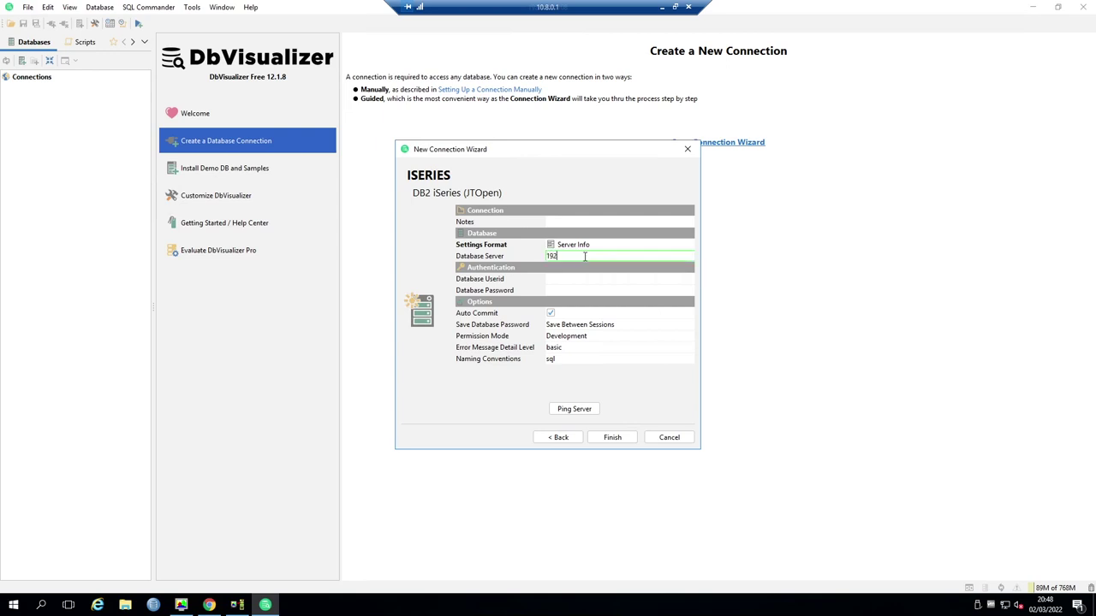
{"action": "type", "text": ".168.1.165"}
{"action": "left_click", "coordinate": [580, 282]}
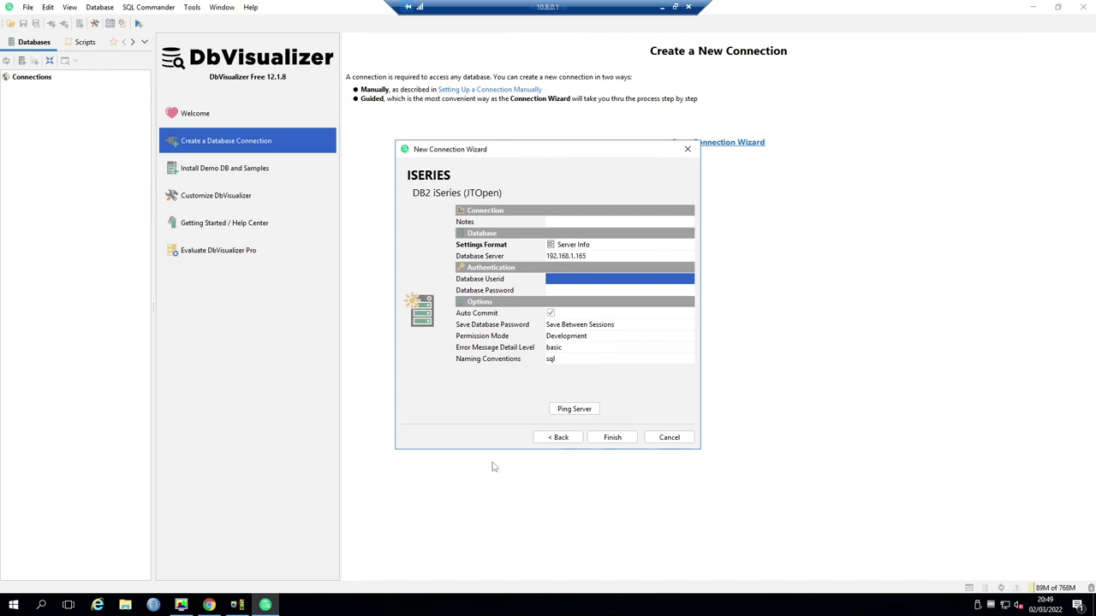
- Prompt CRTUSRPRF in the 5250 session and enter the ODBC profile name
{"action": "left_click", "coordinate": [237, 605]}
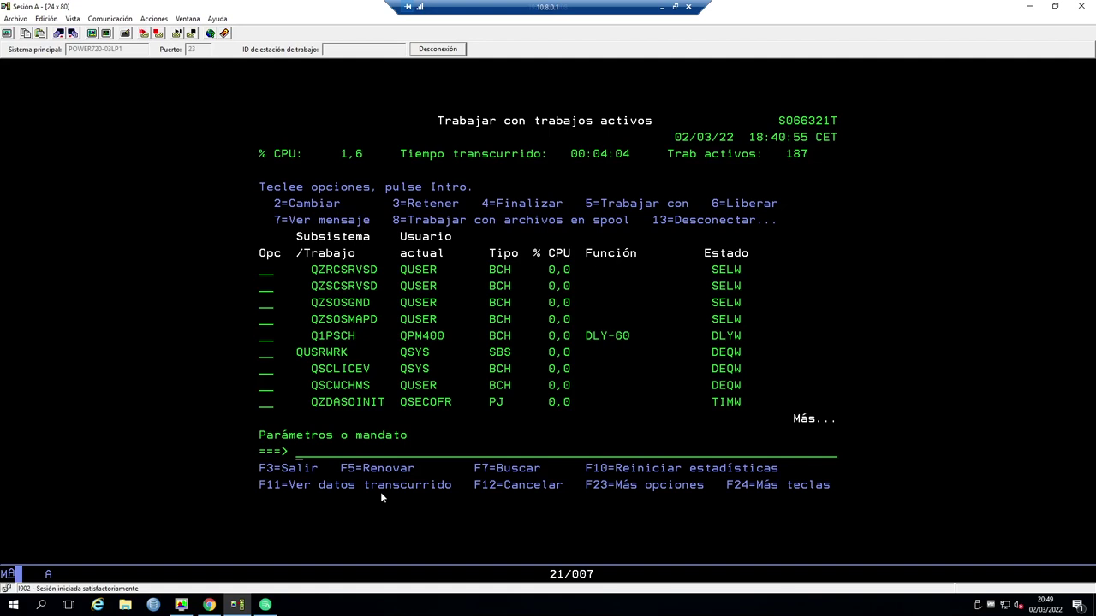
{"action": "type", "text": "crtusrprf"}
{"action": "key", "text": "F4"}
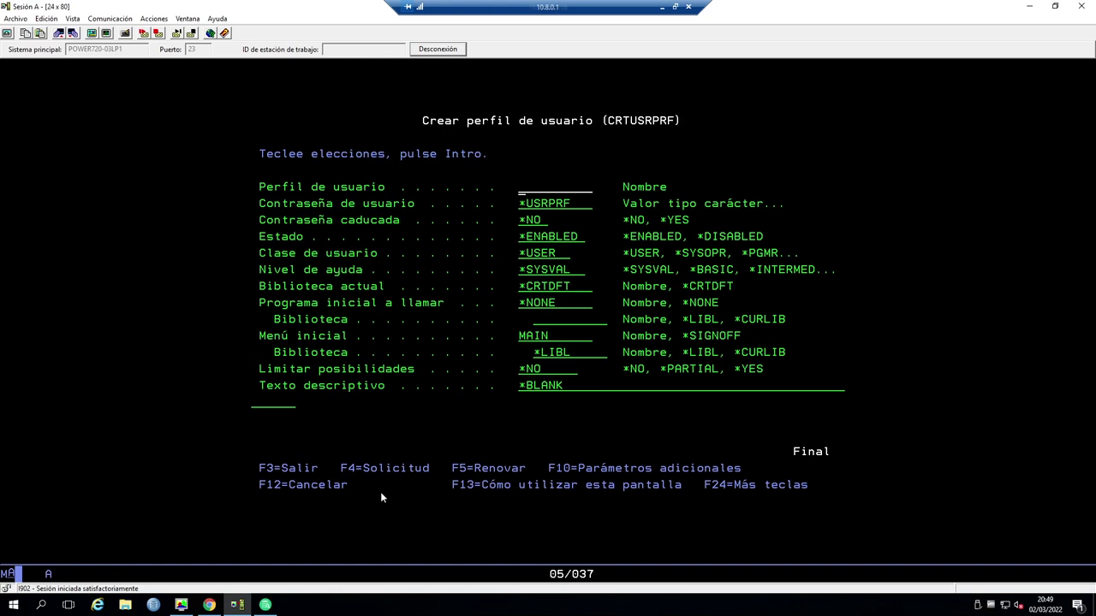
{"action": "type", "text": "odbc"}
{"action": "key", "text": "Tab"}
- Set initial menu *SIGNOFF and limit capabilities *YES, then submit the values
{"action": "type", "text": "*sig"}
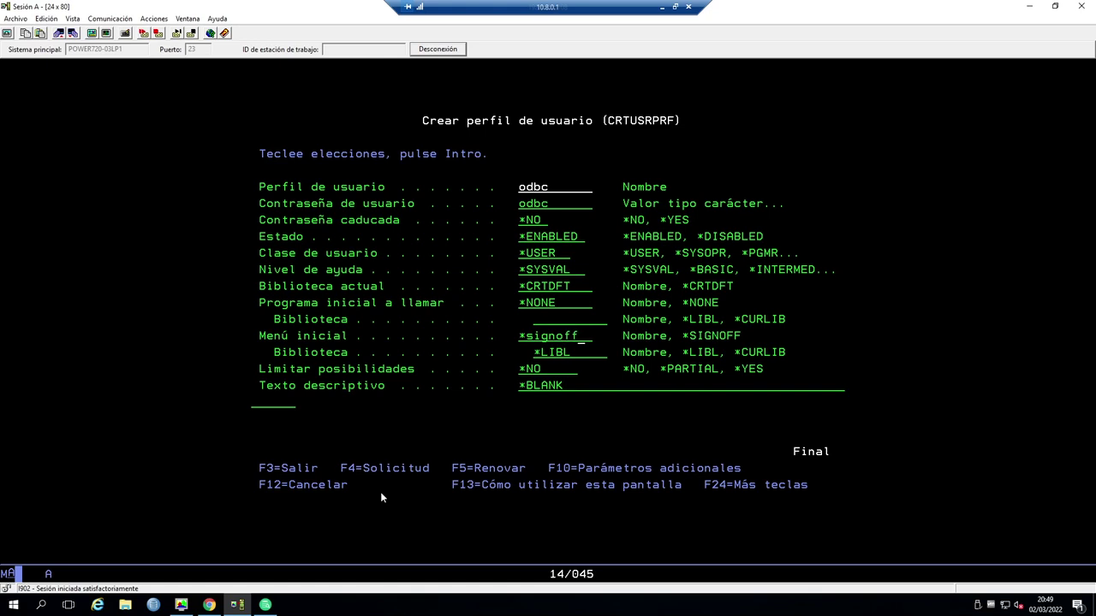
{"action": "key", "text": "Tab"}
{"action": "key", "text": "Left"}
{"action": "type", "text": "yes"}
{"action": "key", "text": "Return"}
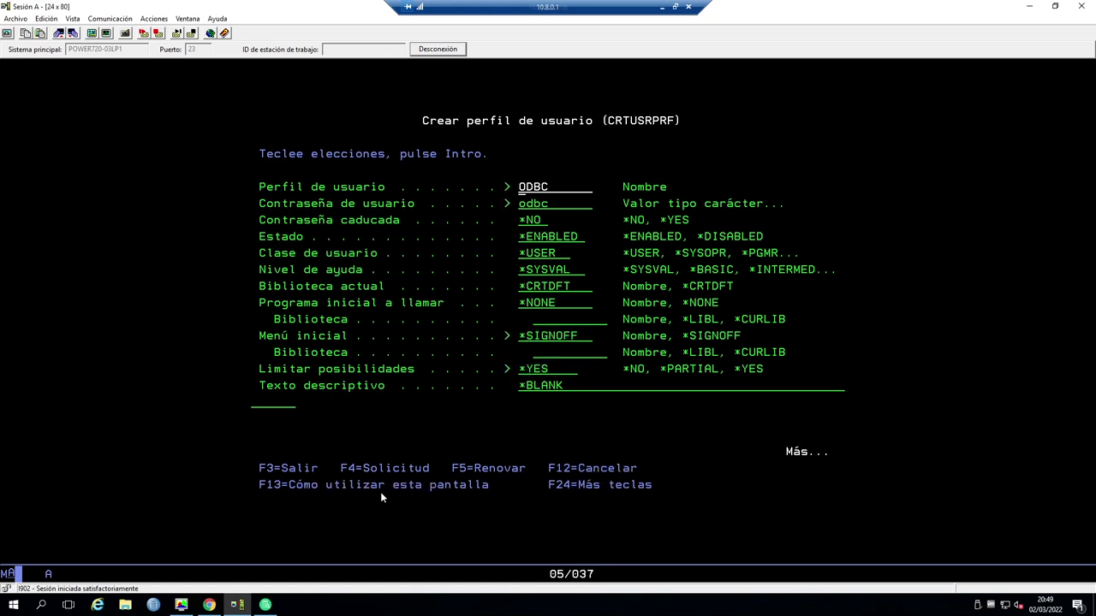
- Set special authority to *NONE and create the ODBC user profile
{"action": "key", "text": "Page_Down"}
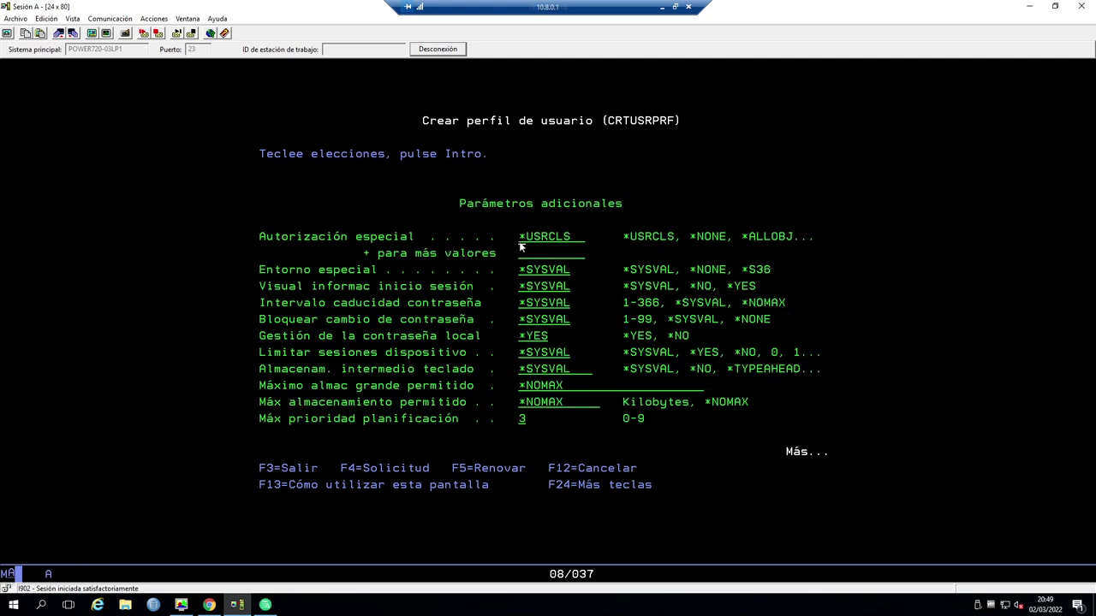
{"action": "type", "text": "*NONE"}
{"action": "key", "text": "Return"}
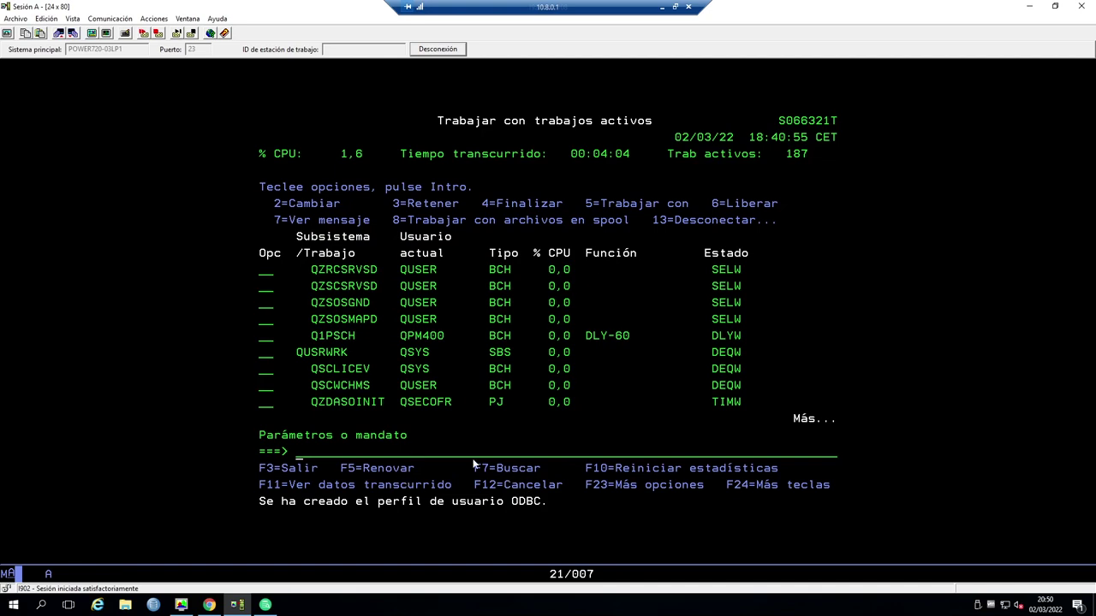
- Enter userid odbc and its password, then finish the wizard to connect
{"action": "left_click", "coordinate": [265, 608]}
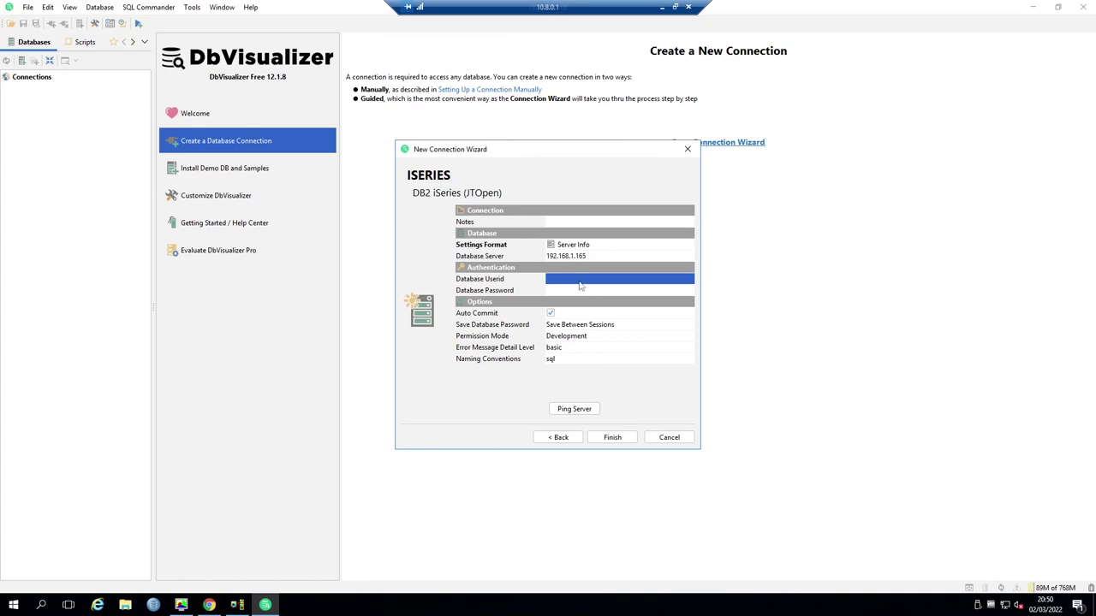
{"action": "type", "text": "odbc"}
{"action": "key", "text": "Tab"}
{"action": "type", "text": "odbc"}
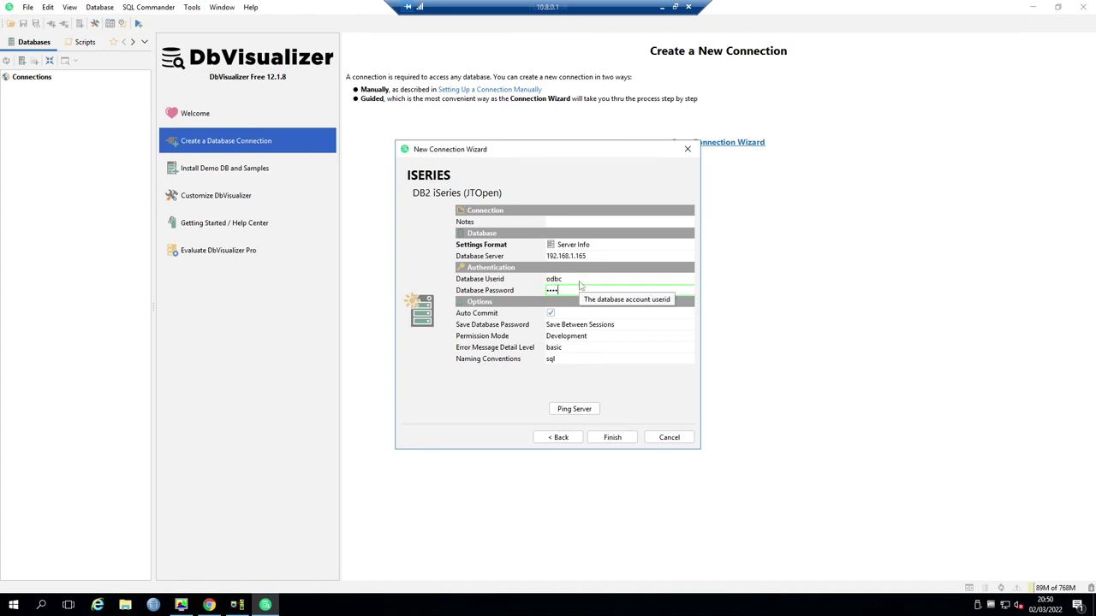
{"action": "left_click", "coordinate": [613, 437]}
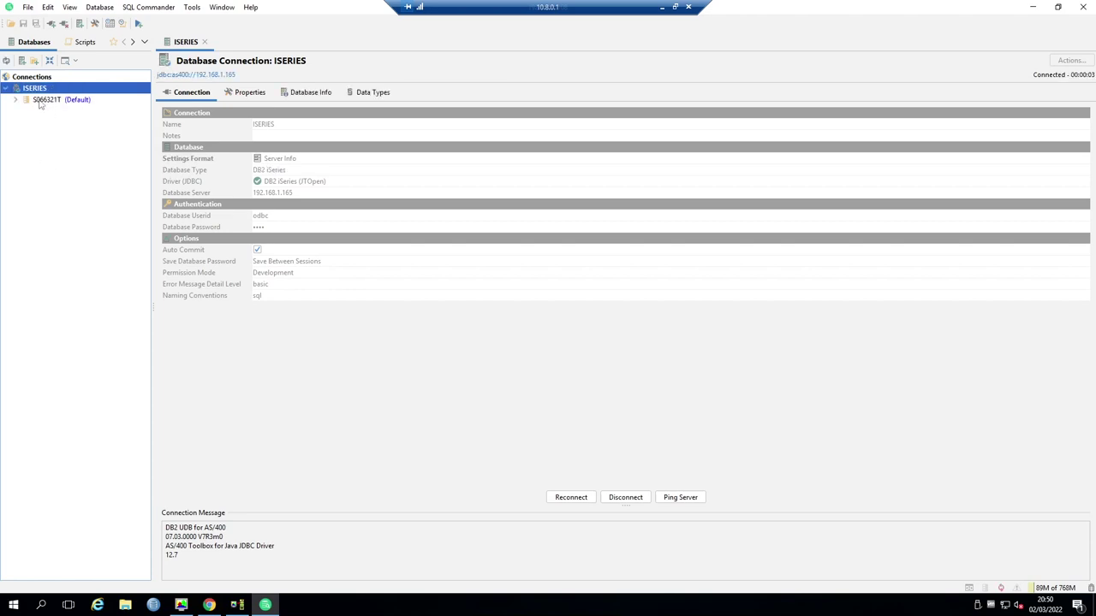
- Expand S066321T, the QIWS schema and its TABLE node, and select QCUSTCDT
{"action": "left_click", "coordinate": [16, 101]}
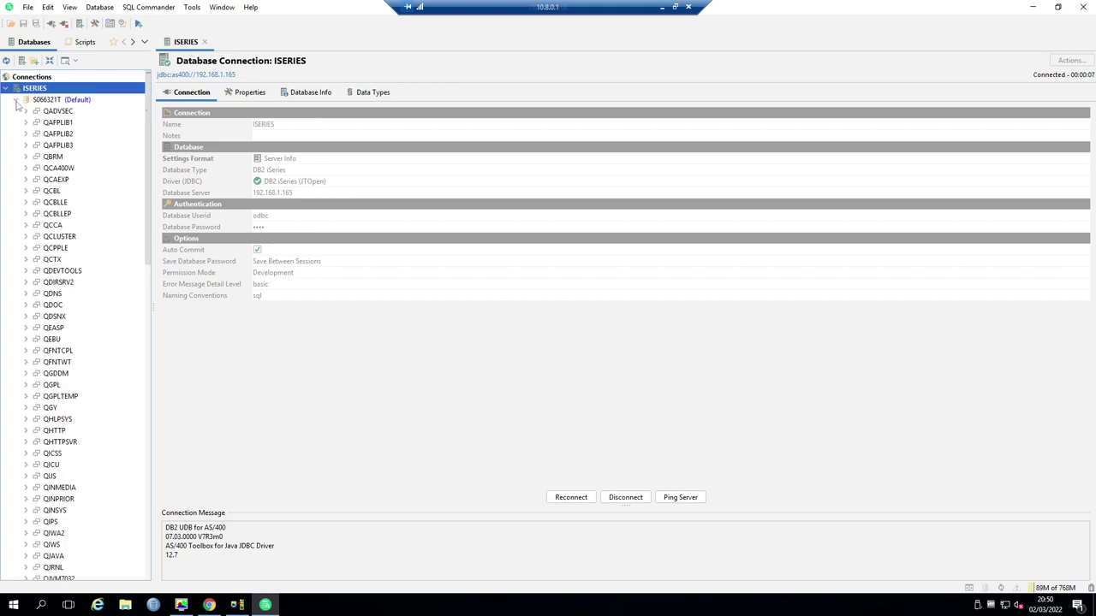
{"action": "scroll", "coordinate": [58, 171], "scroll_direction": "down", "scroll_amount": 1}
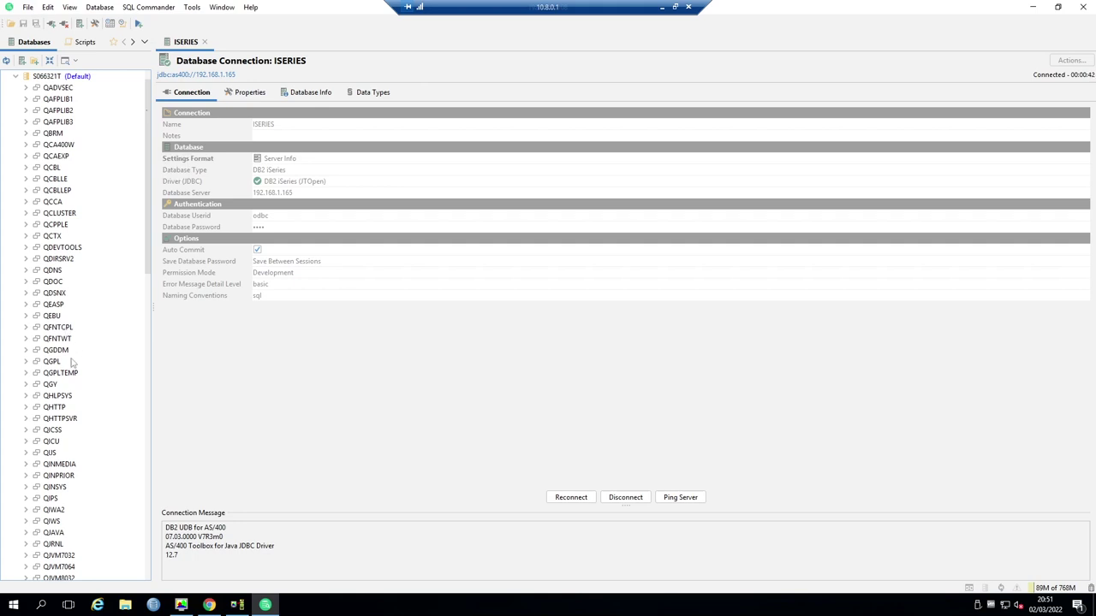
{"action": "scroll", "coordinate": [97, 320], "scroll_direction": "down", "scroll_amount": 4}
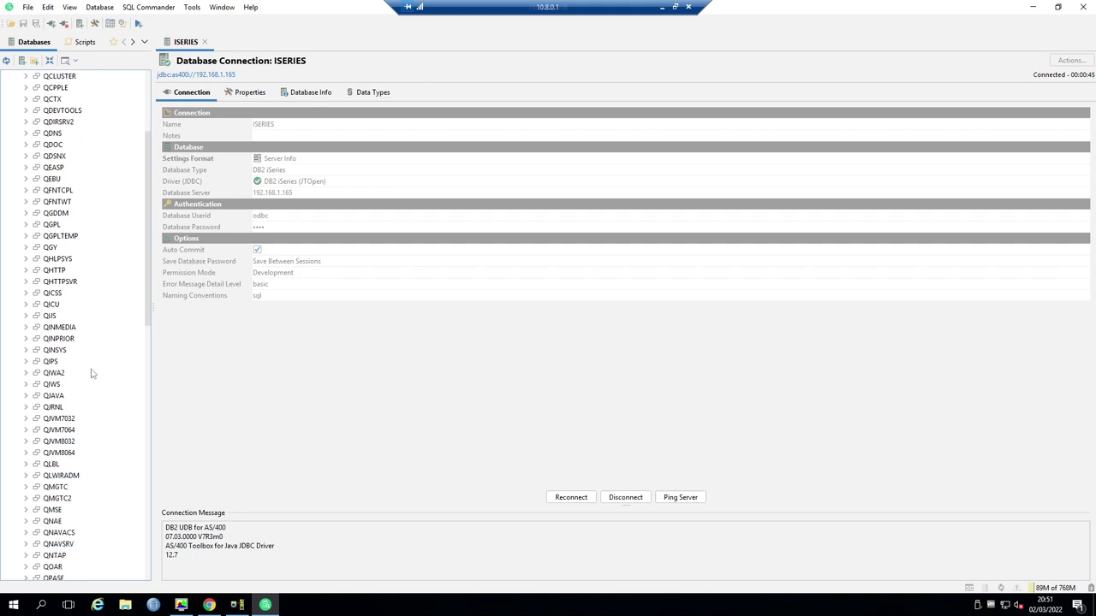
{"action": "left_click", "coordinate": [25, 384]}
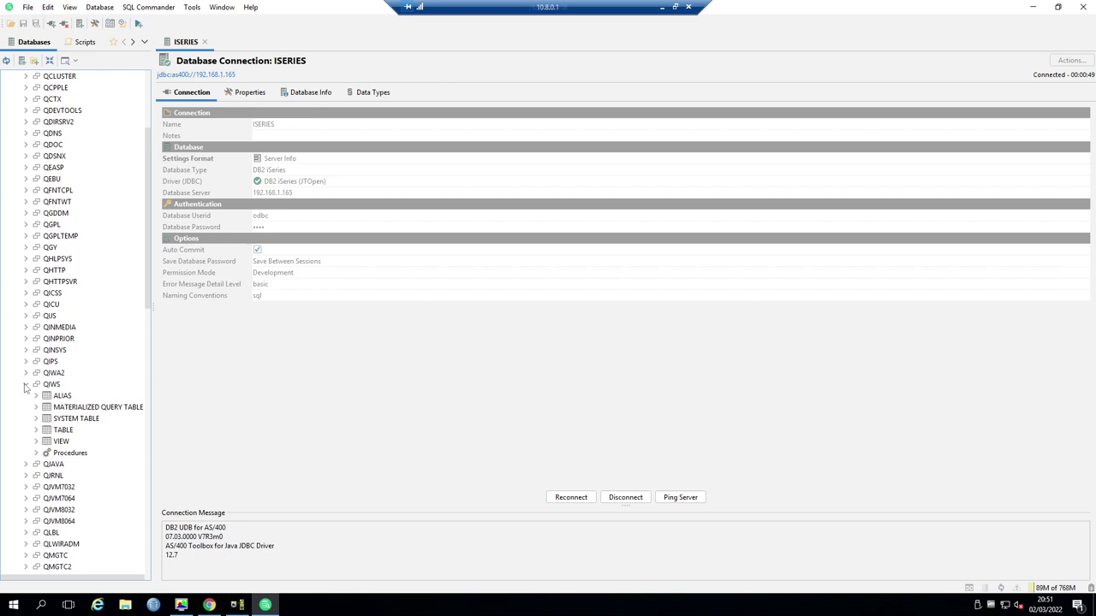
{"action": "left_click", "coordinate": [36, 430]}
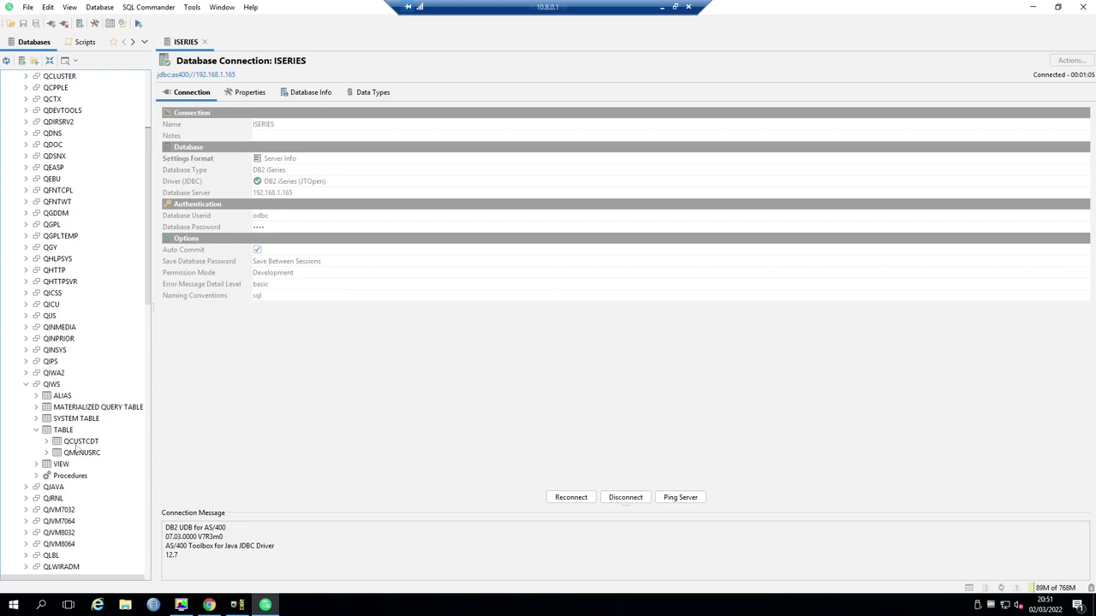
{"action": "left_click", "coordinate": [79, 443]}
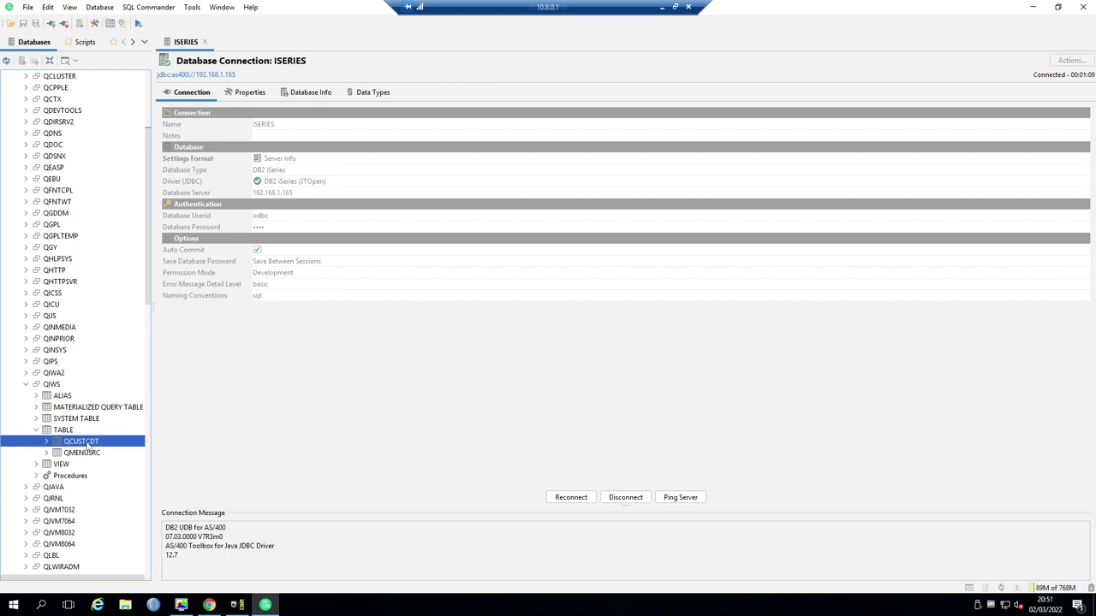
- Open QCUSTCDT as an object and view its Columns, then its 12 data rows
{"action": "double_click", "coordinate": [88, 442]}
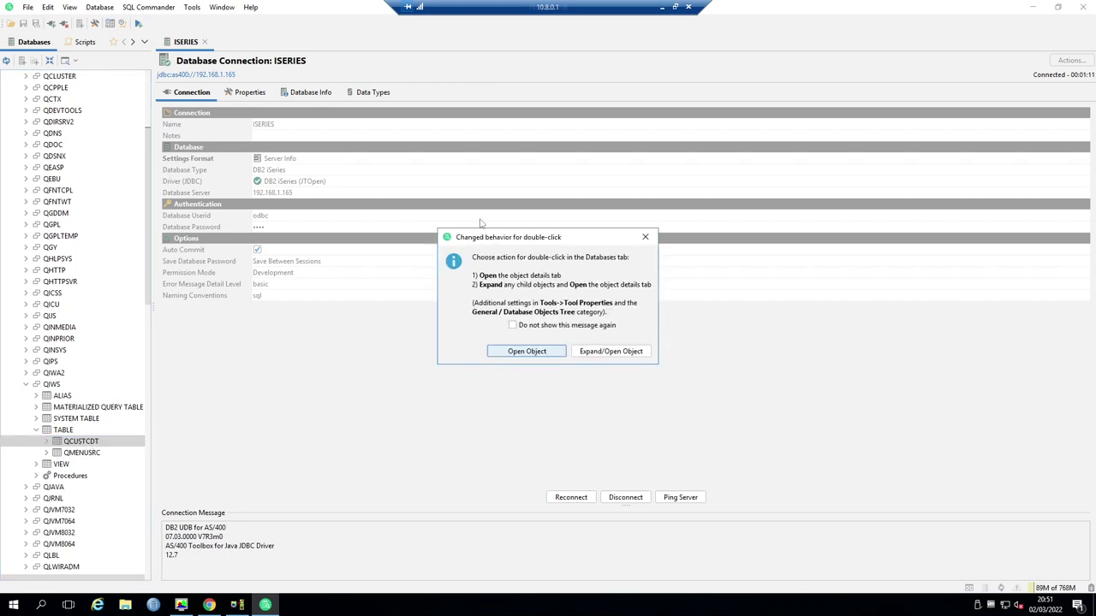
{"action": "left_click", "coordinate": [528, 352]}
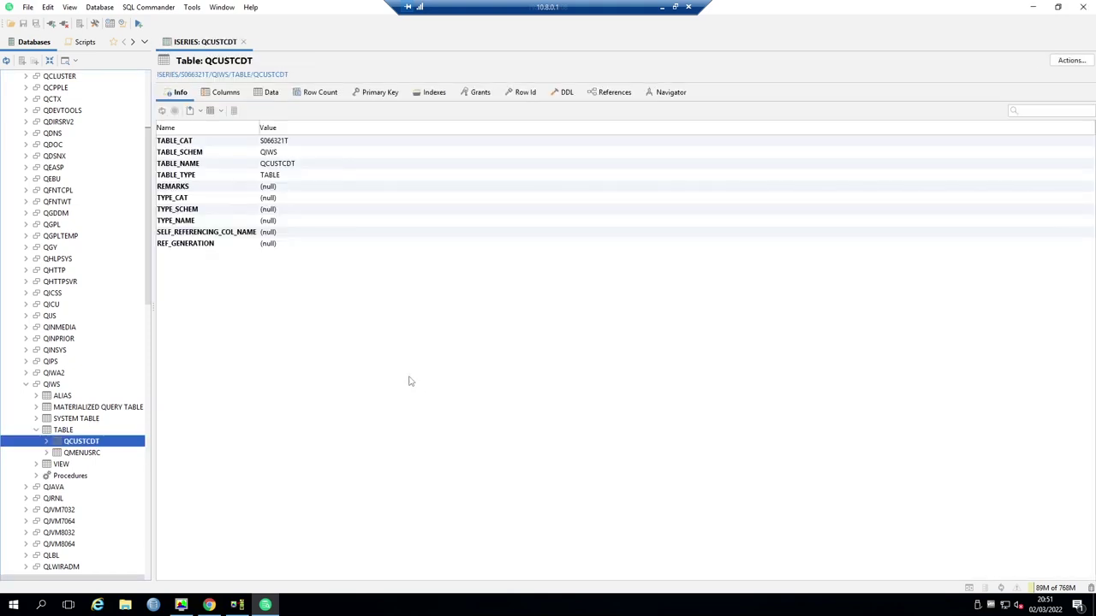
{"action": "left_click", "coordinate": [225, 92]}
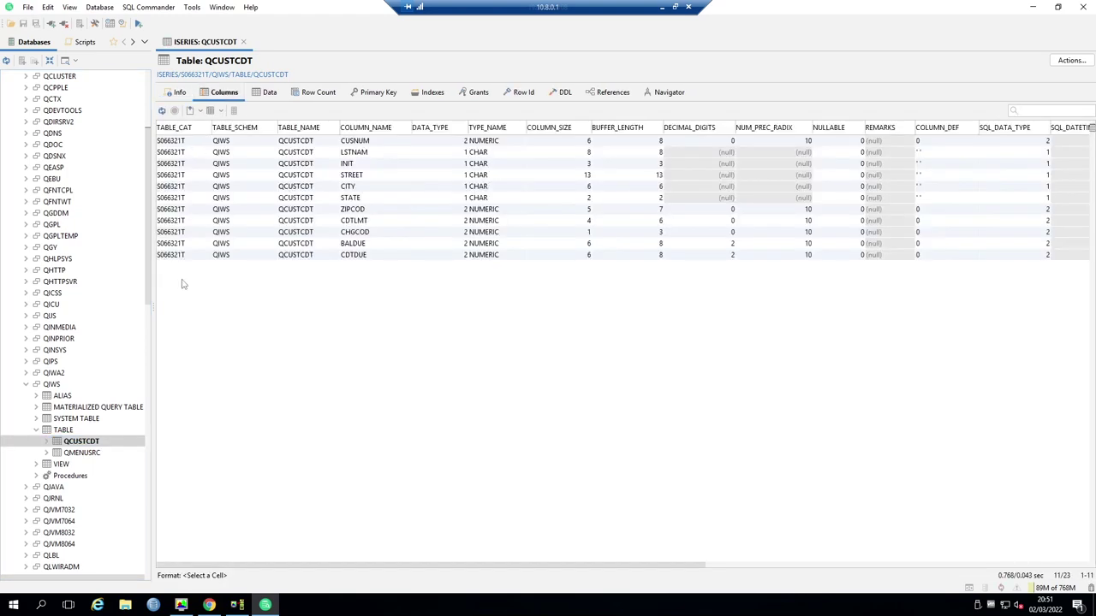
{"action": "left_click", "coordinate": [266, 93]}
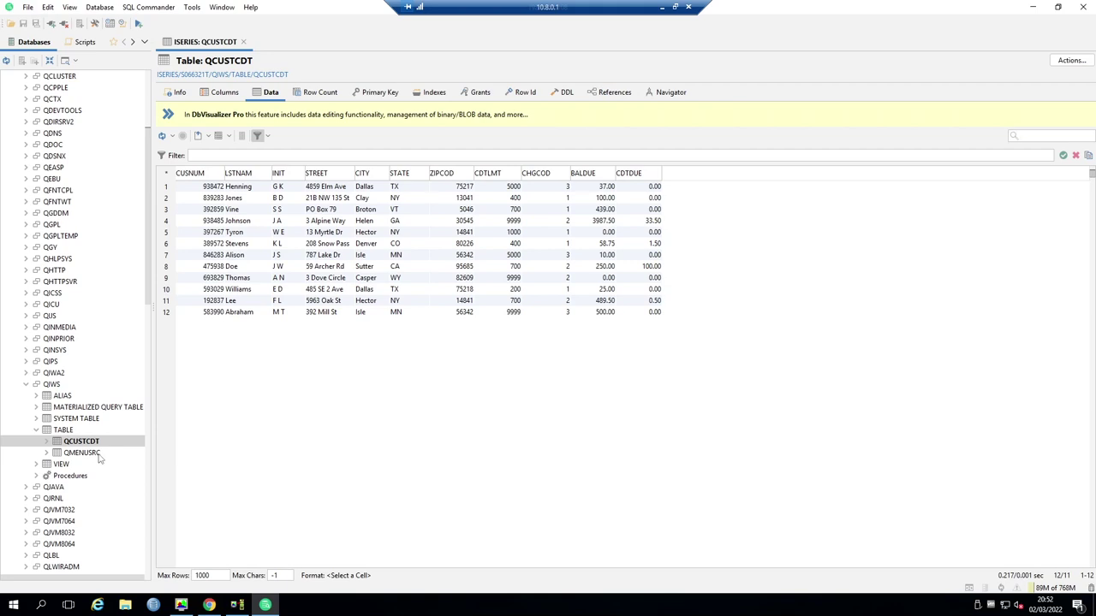
- Using WRKOBJ QIWS and option 2, change *PUBLIC authority on library QIWS to *EXCLUDE
{"action": "left_click", "coordinate": [237, 604]}
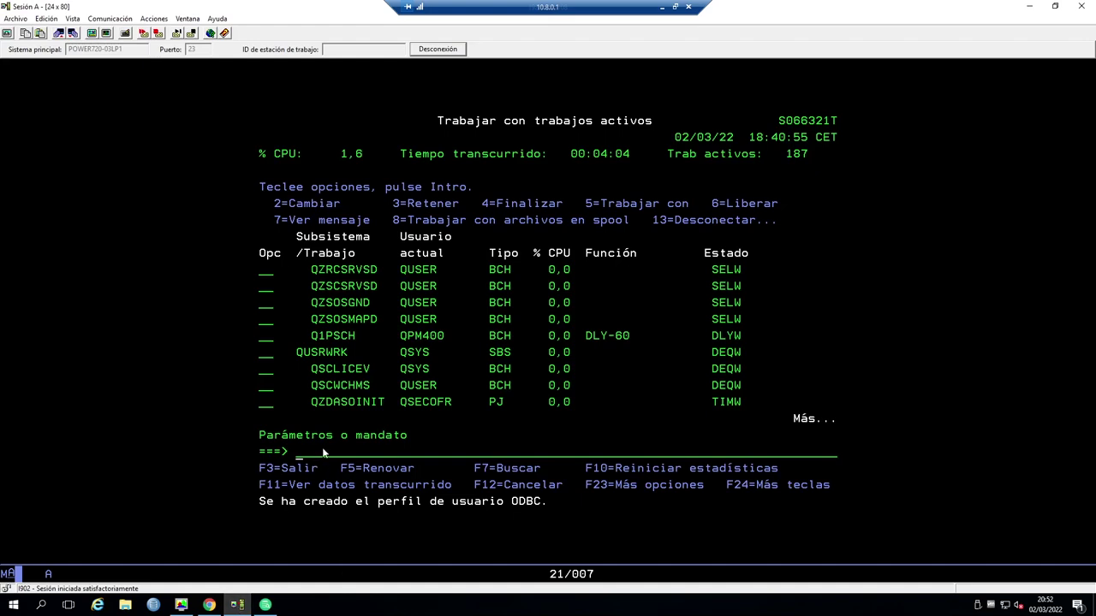
{"action": "type", "text": "wrkobj qiws"}
{"action": "key", "text": "Return"}
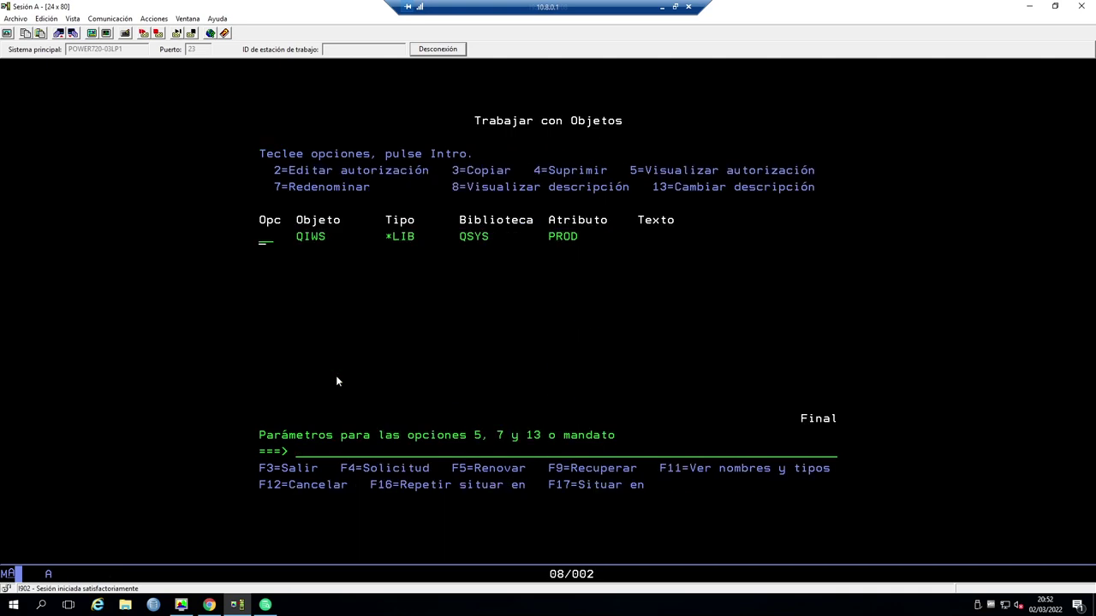
{"action": "type", "text": "2"}
{"action": "key", "text": "Return"}
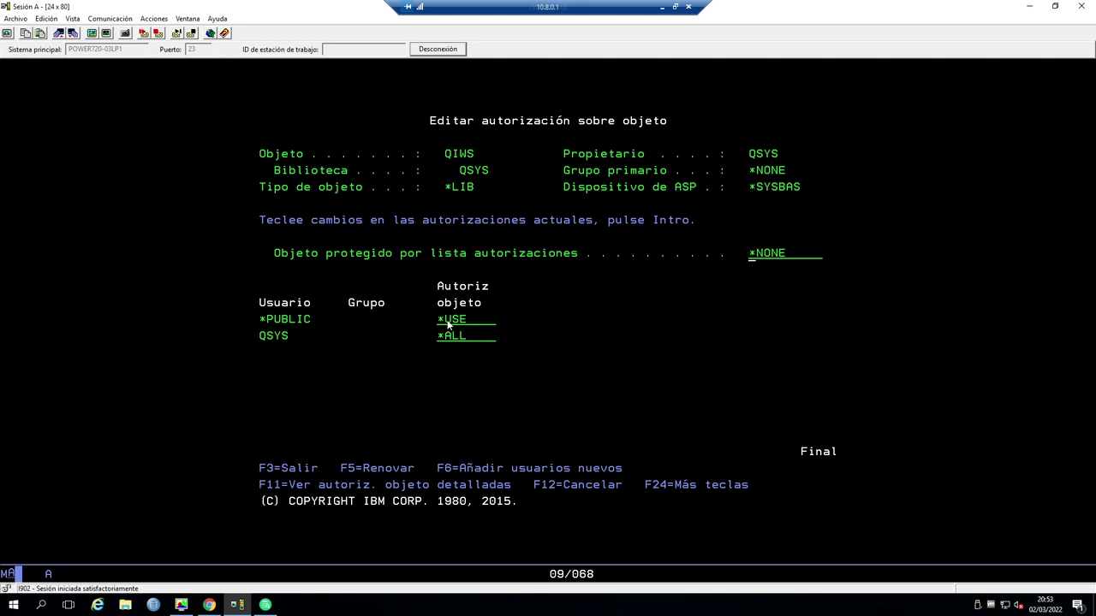
{"action": "left_click", "coordinate": [448, 324]}
{"action": "type", "text": "EXCLUDE"}
{"action": "key", "text": "Return"}
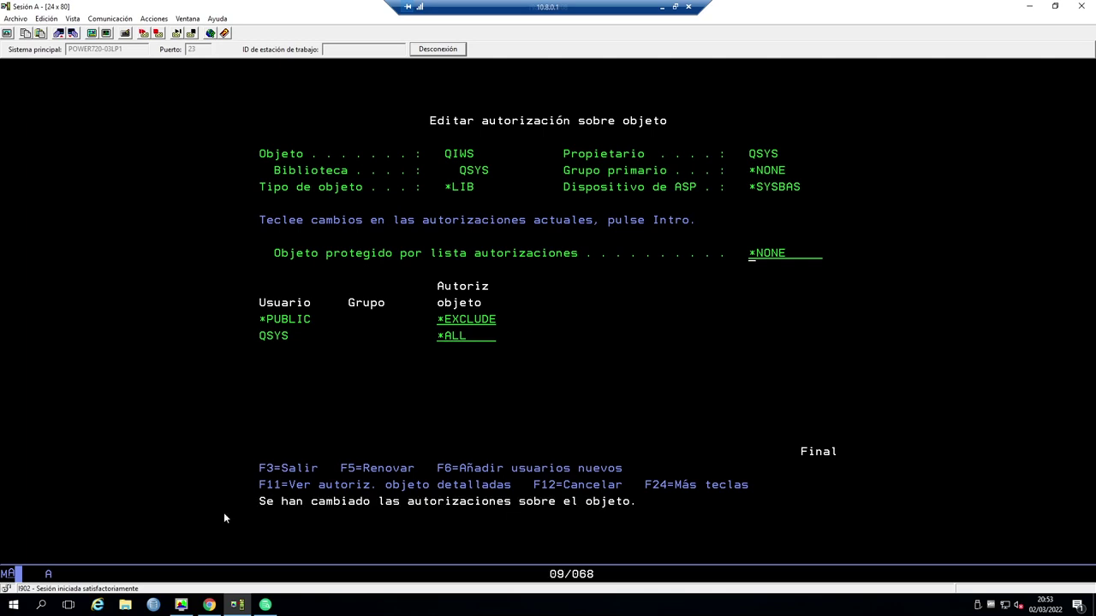
- Disconnect all DbVisualizer connections and reconnect the ISERIES connection
{"action": "left_click", "coordinate": [265, 605]}
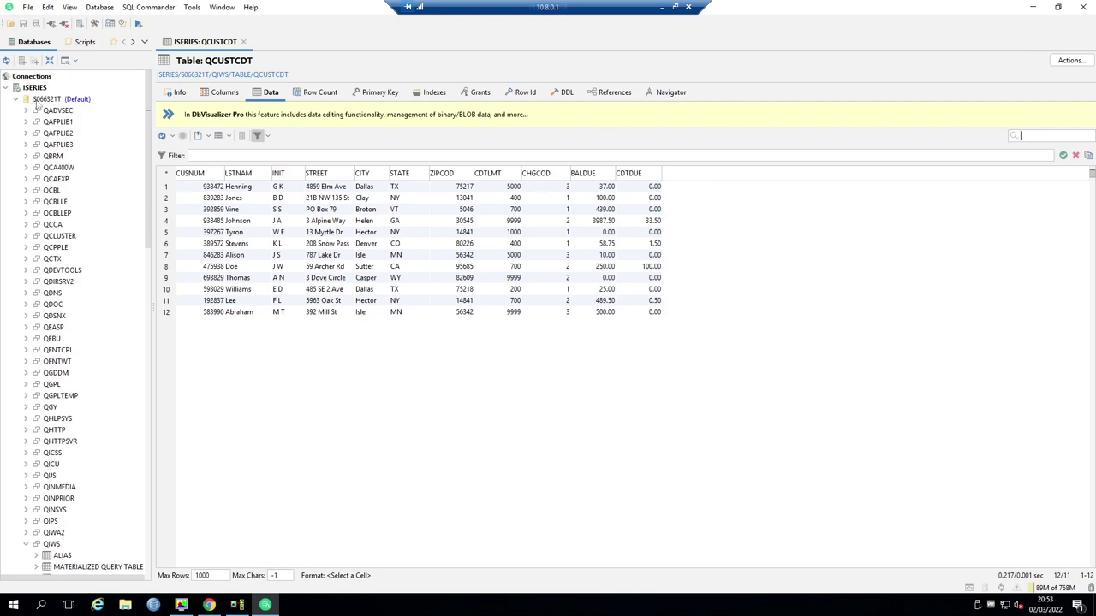
{"action": "left_click", "coordinate": [39, 99]}
{"action": "left_click", "coordinate": [36, 88]}
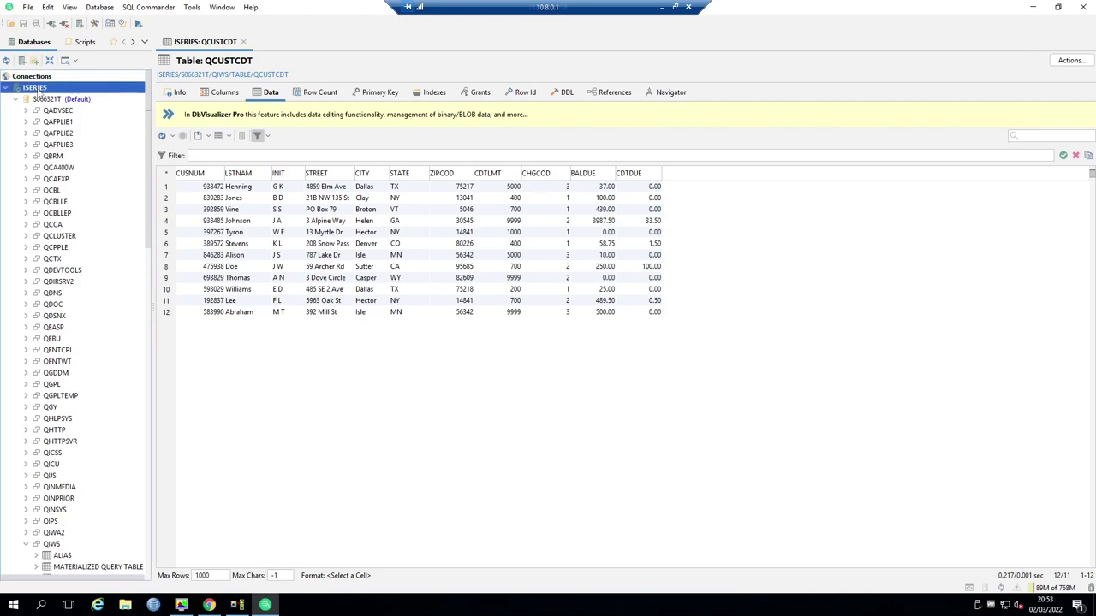
{"action": "right_click", "coordinate": [36, 90]}
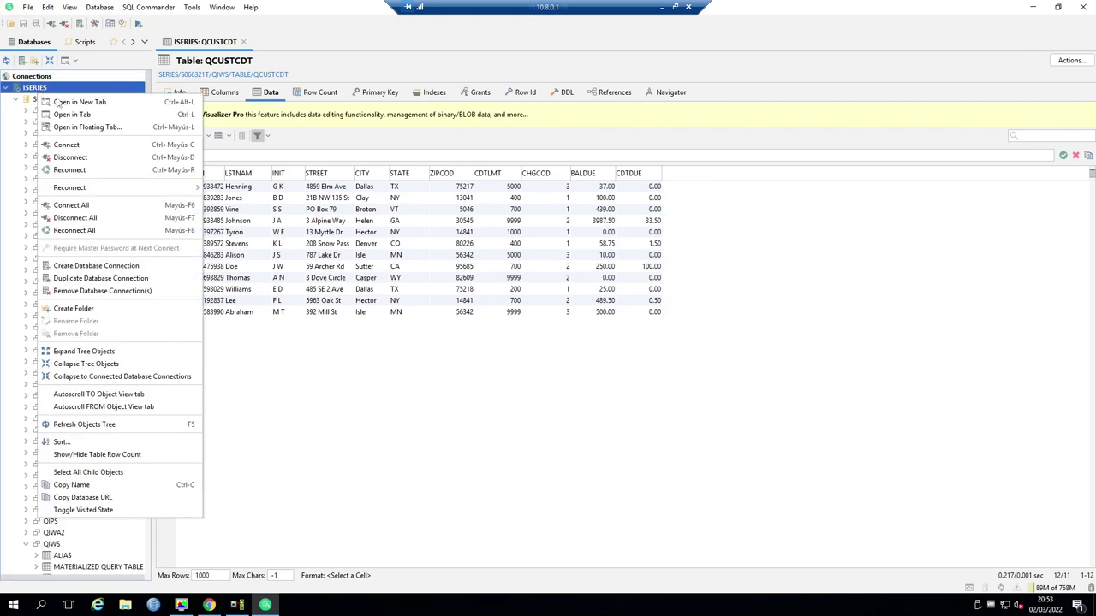
{"action": "left_click", "coordinate": [98, 218]}
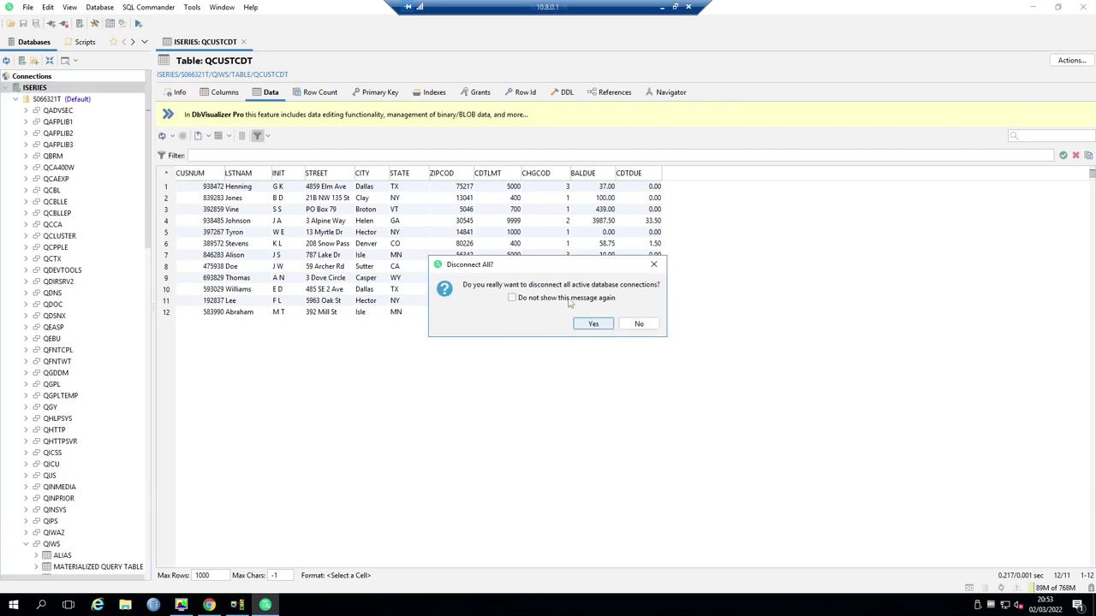
{"action": "left_click", "coordinate": [589, 327]}
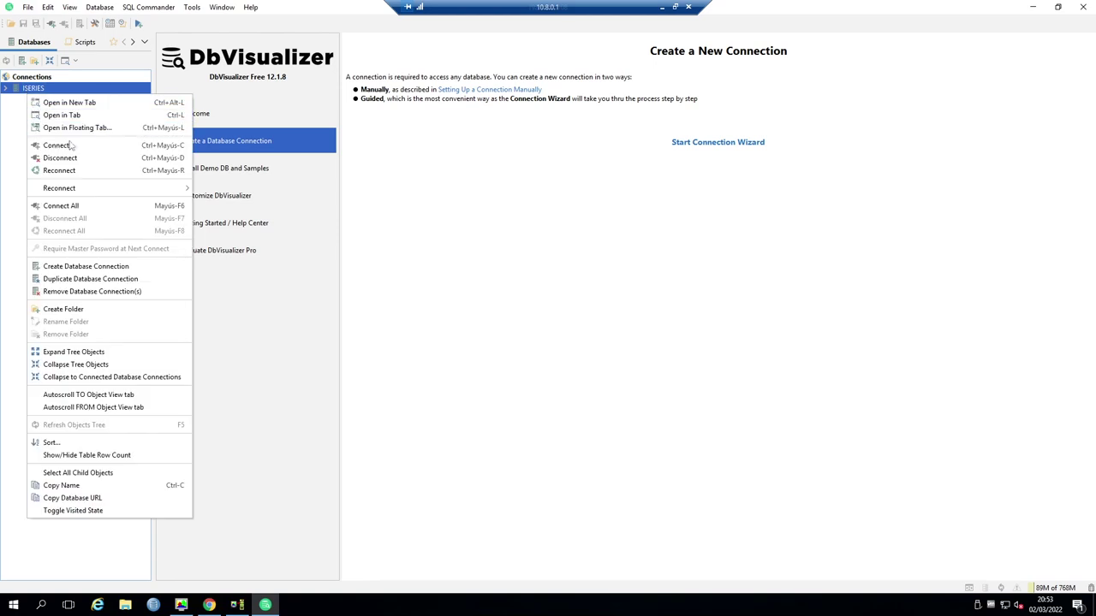
{"action": "left_click", "coordinate": [70, 146]}
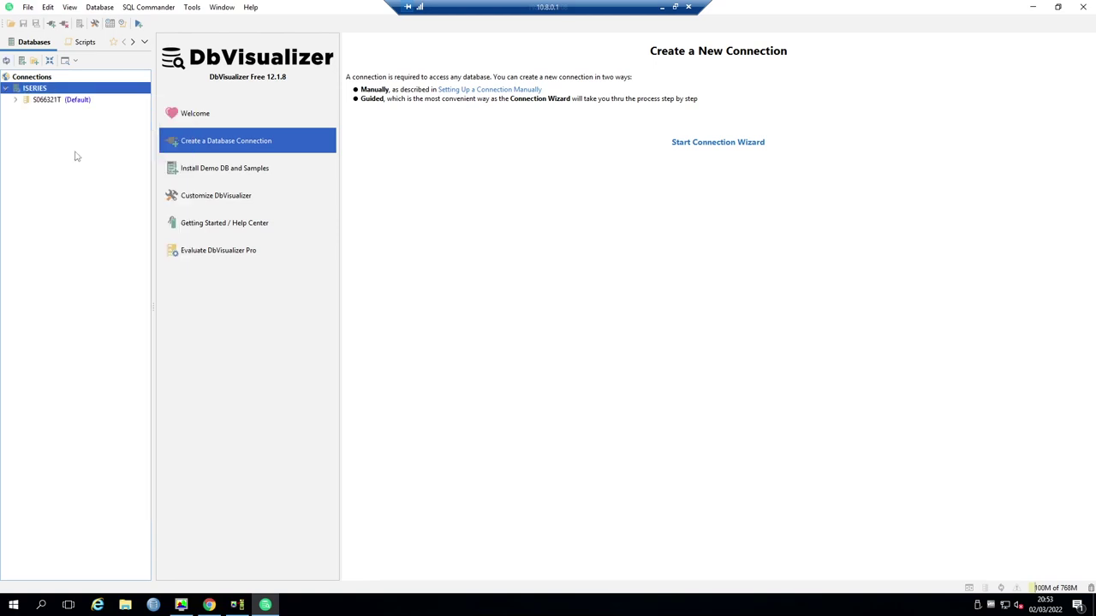
- Expand S066321T > QIWS > TABLE and select the QCUSTCDT table
{"action": "left_click", "coordinate": [15, 99]}
{"action": "scroll", "coordinate": [54, 249], "scroll_direction": "down", "scroll_amount": 13}
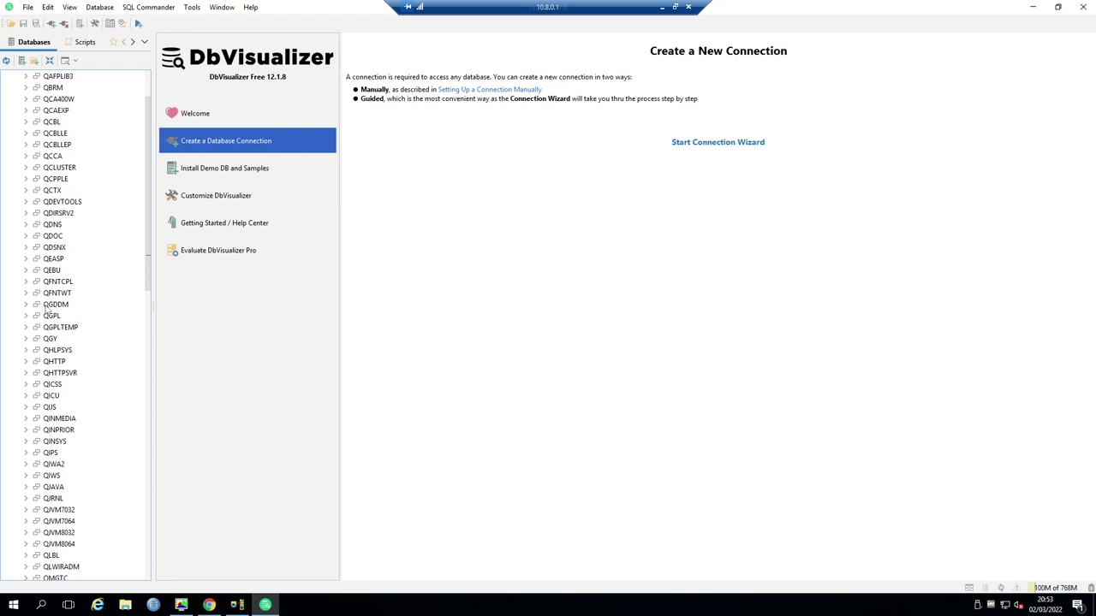
{"action": "scroll", "coordinate": [51, 319], "scroll_direction": "up", "scroll_amount": 3}
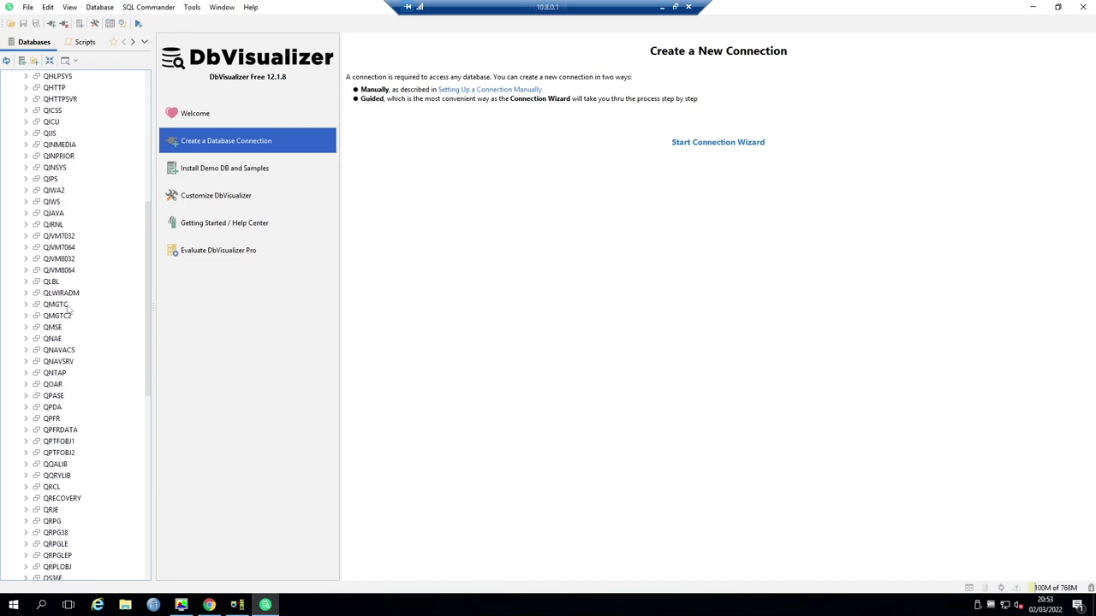
{"action": "left_click", "coordinate": [27, 202]}
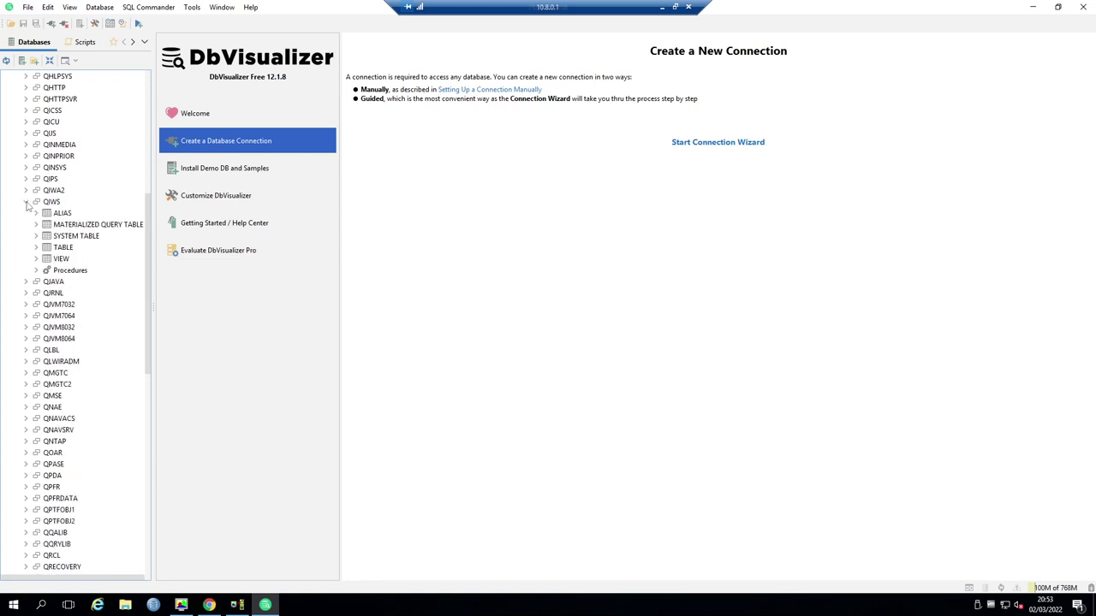
{"action": "left_click", "coordinate": [35, 248]}
{"action": "left_click", "coordinate": [82, 260]}
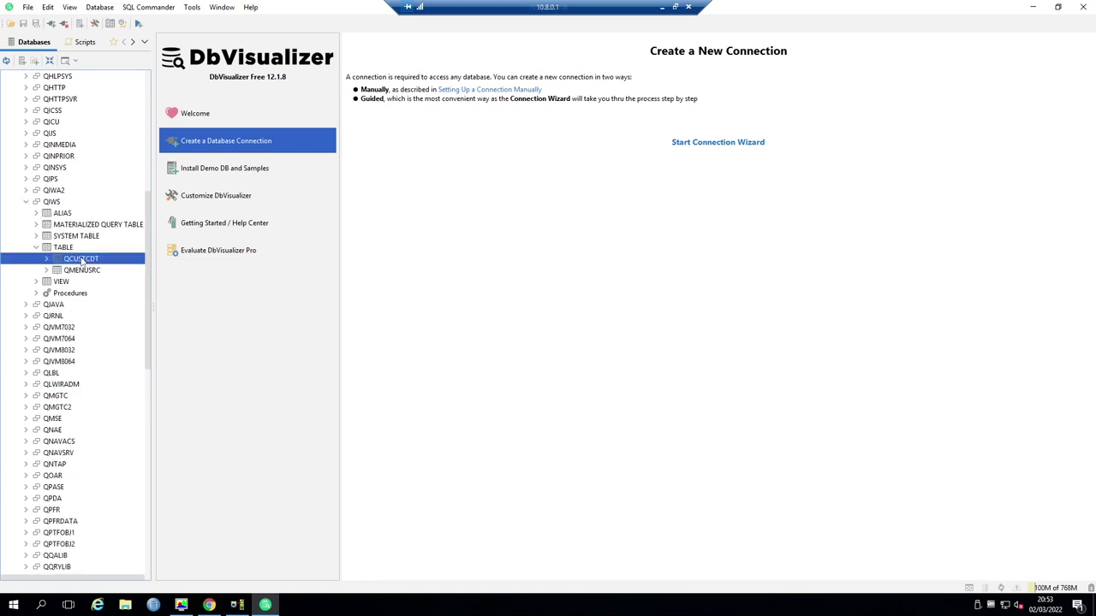
- Open the QCUSTCDT object and check its Columns and Data tabs
{"action": "double_click", "coordinate": [81, 260]}
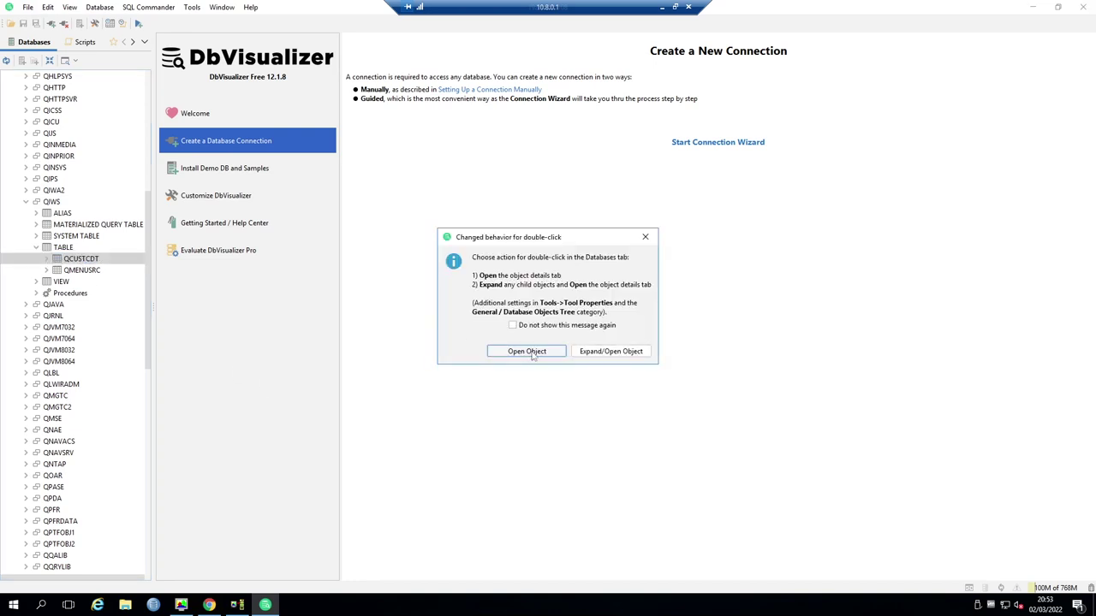
{"action": "left_click", "coordinate": [525, 357]}
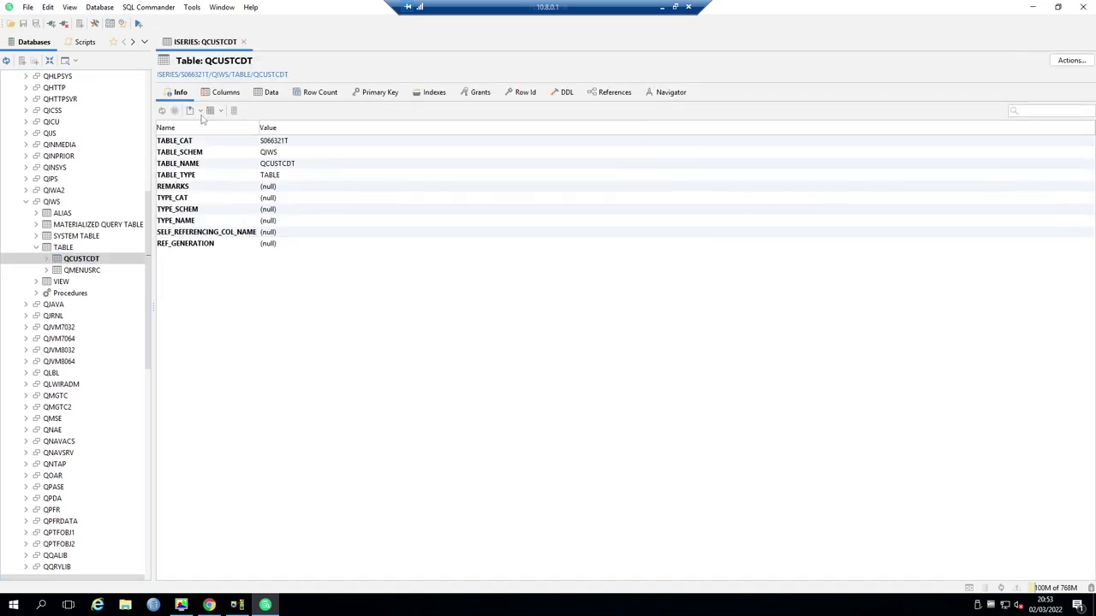
{"action": "left_click", "coordinate": [225, 94]}
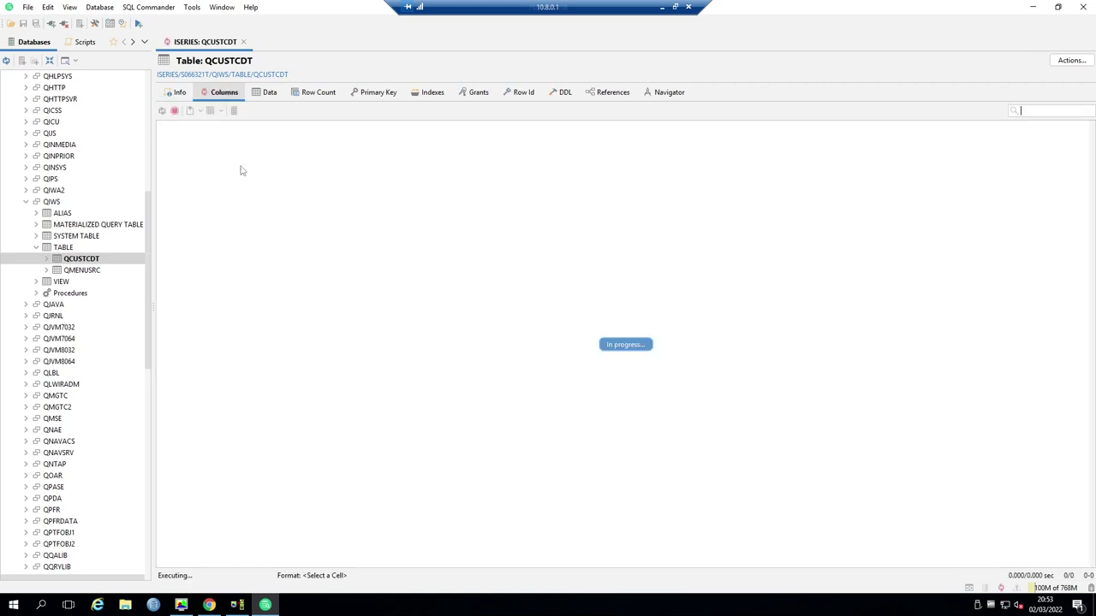
{"action": "left_click", "coordinate": [267, 93]}
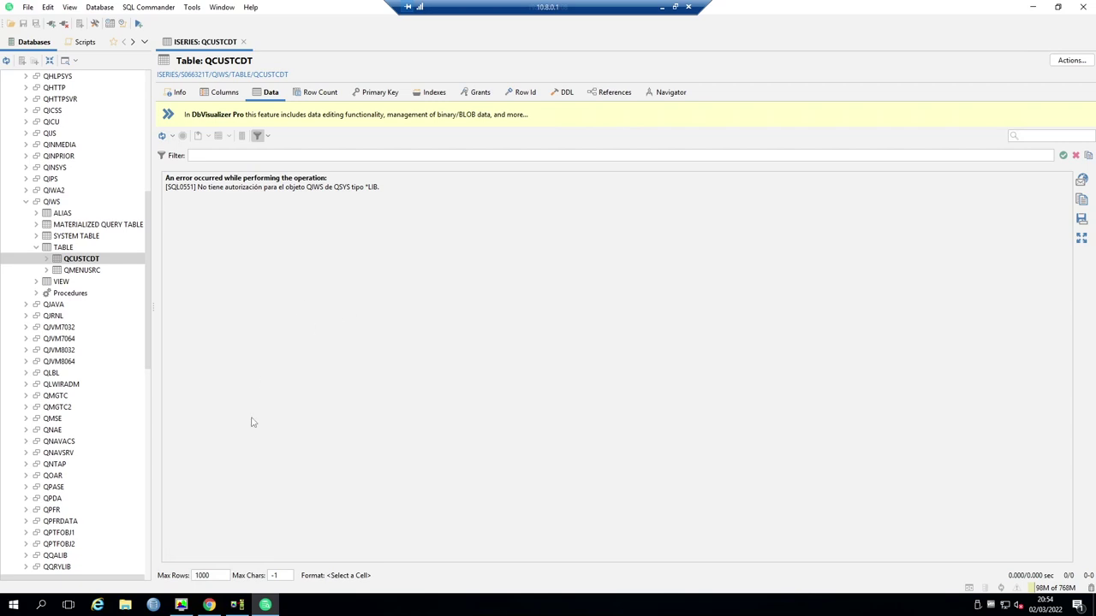
- Set *PUBLIC authority on library QIWS back to *USE and apply it
{"action": "left_click", "coordinate": [237, 605]}
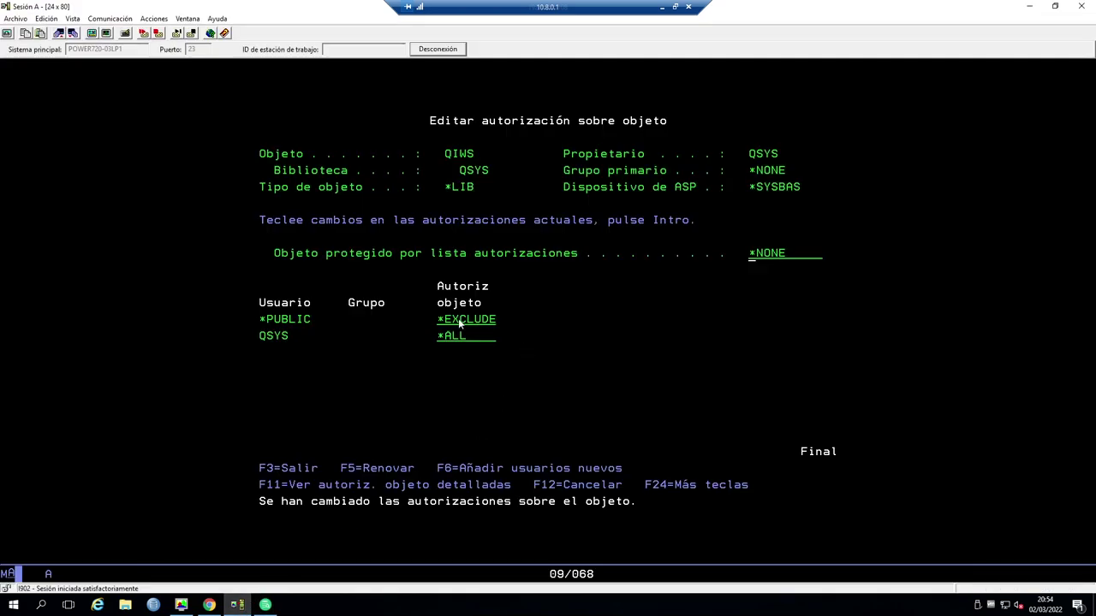
{"action": "key", "text": "Tab"}
{"action": "type", "text": "*USE"}
{"action": "key", "text": "Tab"}
{"action": "left_click", "coordinate": [462, 324]}
{"action": "key", "text": "Return"}
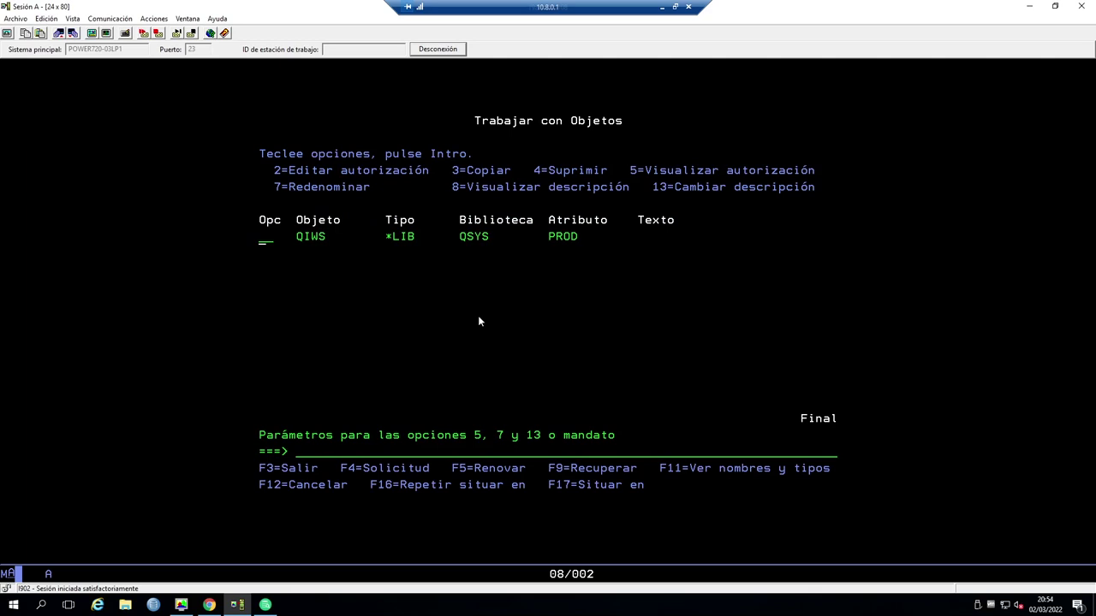
- Verify the QIWS authorities with option 2, then exit to the active jobs list
{"action": "type", "text": "2"}
{"action": "key", "text": "Return"}
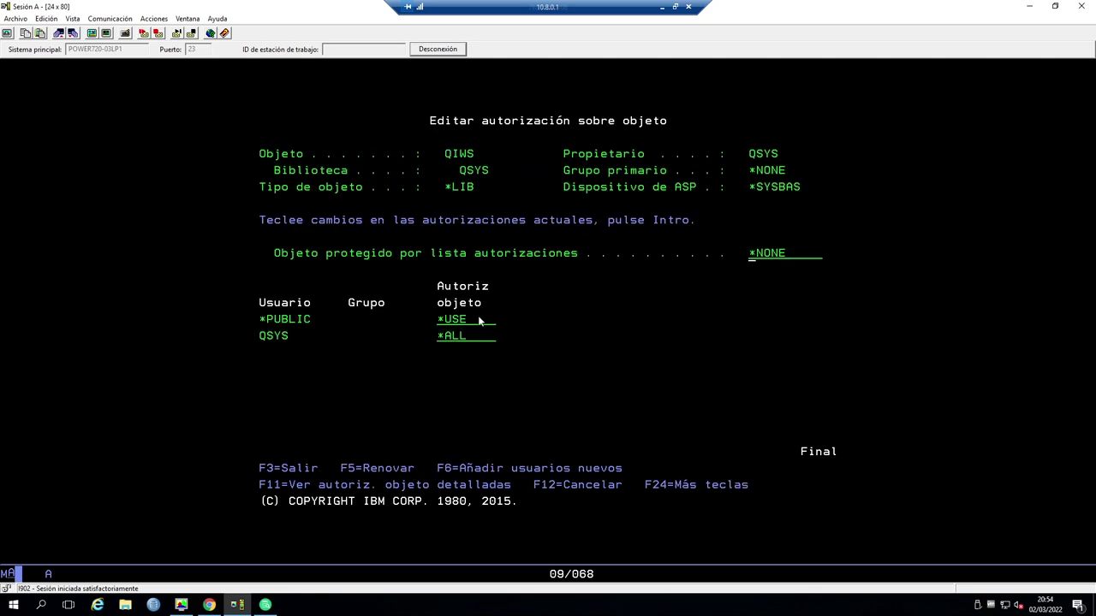
{"action": "key", "text": "Return"}
{"action": "key", "text": "F3"}
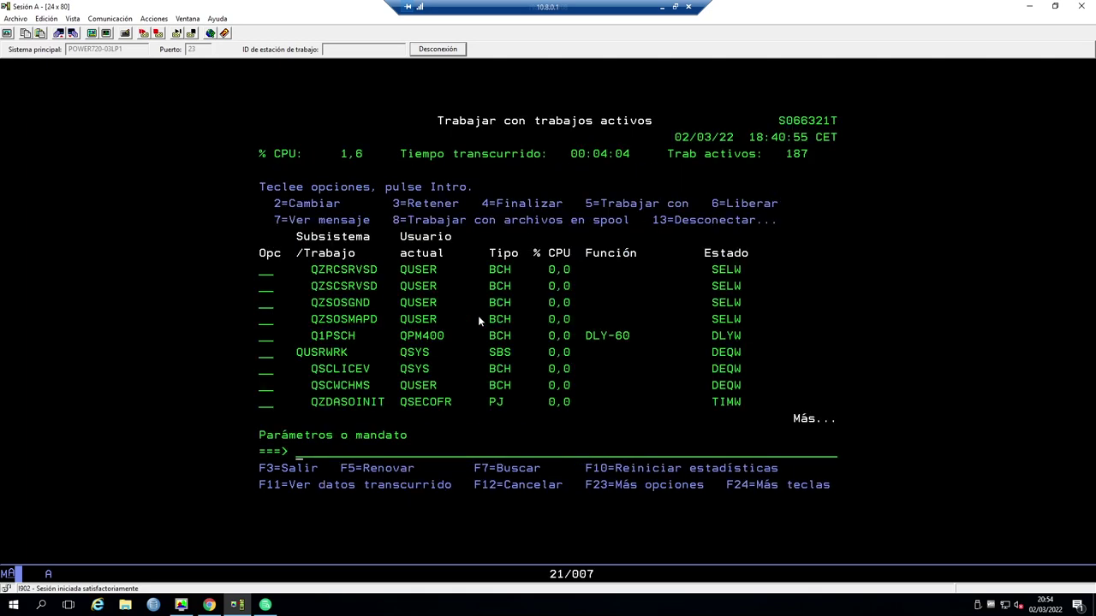
- Return to the 5250 session showing the active jobs list
{"action": "key", "text": "alt+Tab"}
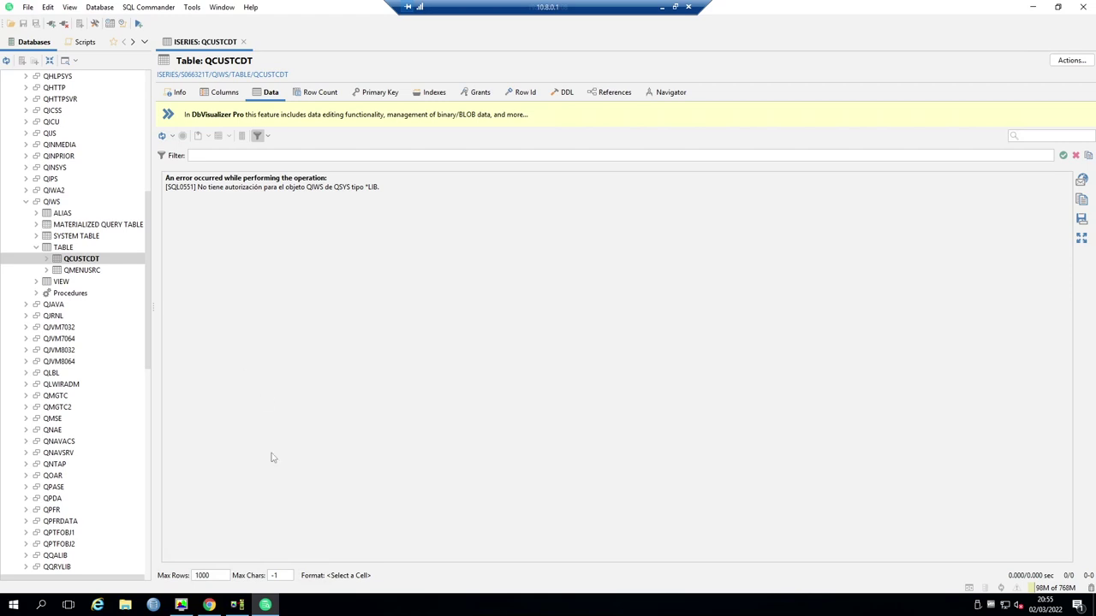
{"action": "left_click", "coordinate": [237, 606]}
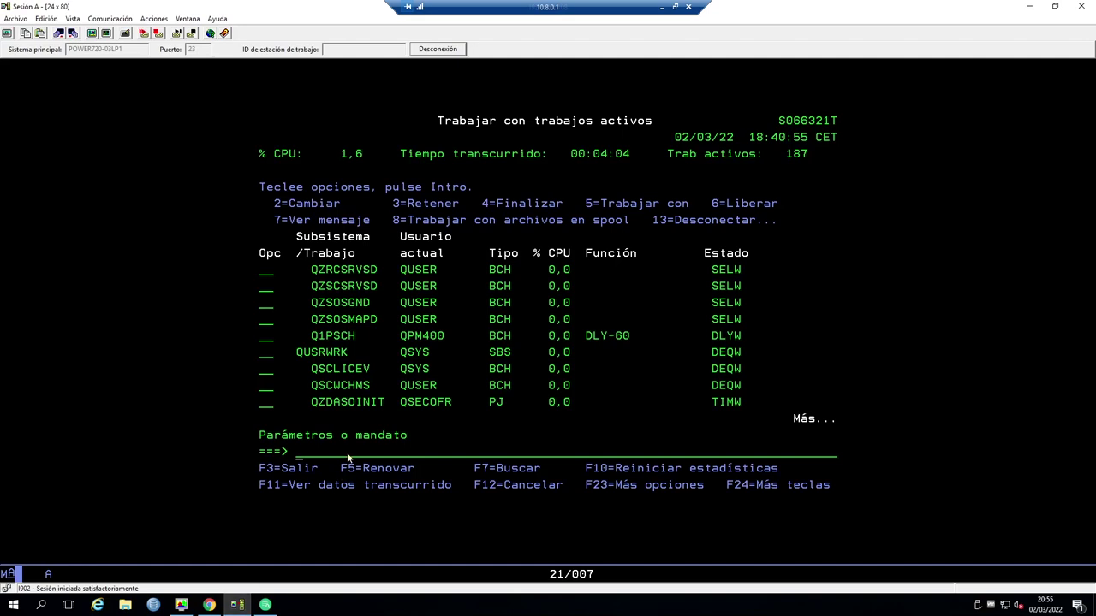
- Add user ODBC with *ALL authority to library QIWS via WRKOBJ QIWS option 2
{"action": "type", "text": "wrkobj qiws"}
{"action": "key", "text": "Return"}
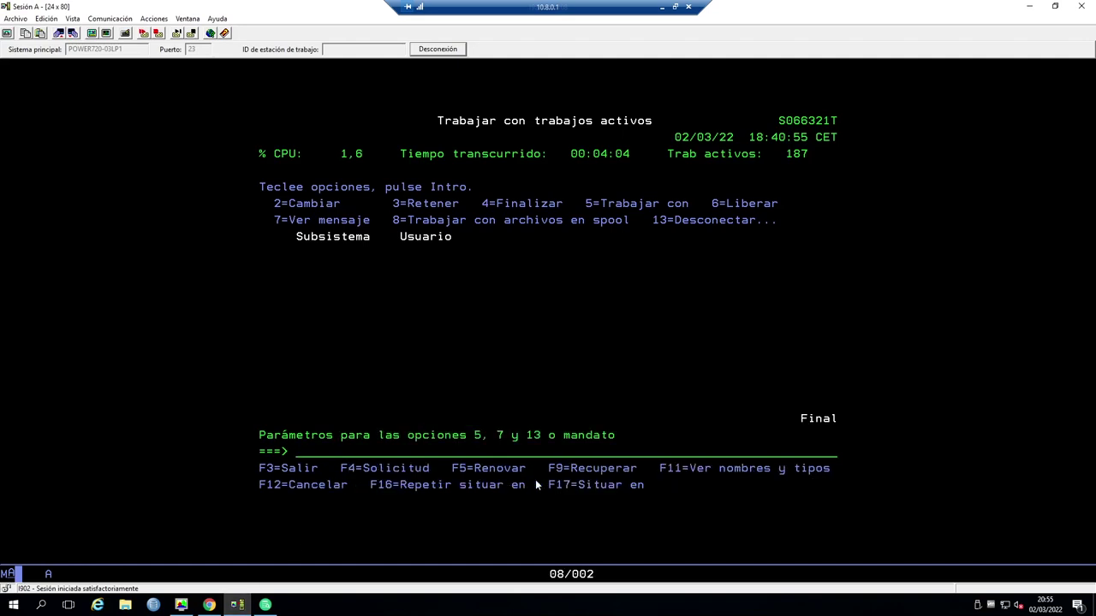
{"action": "type", "text": "2"}
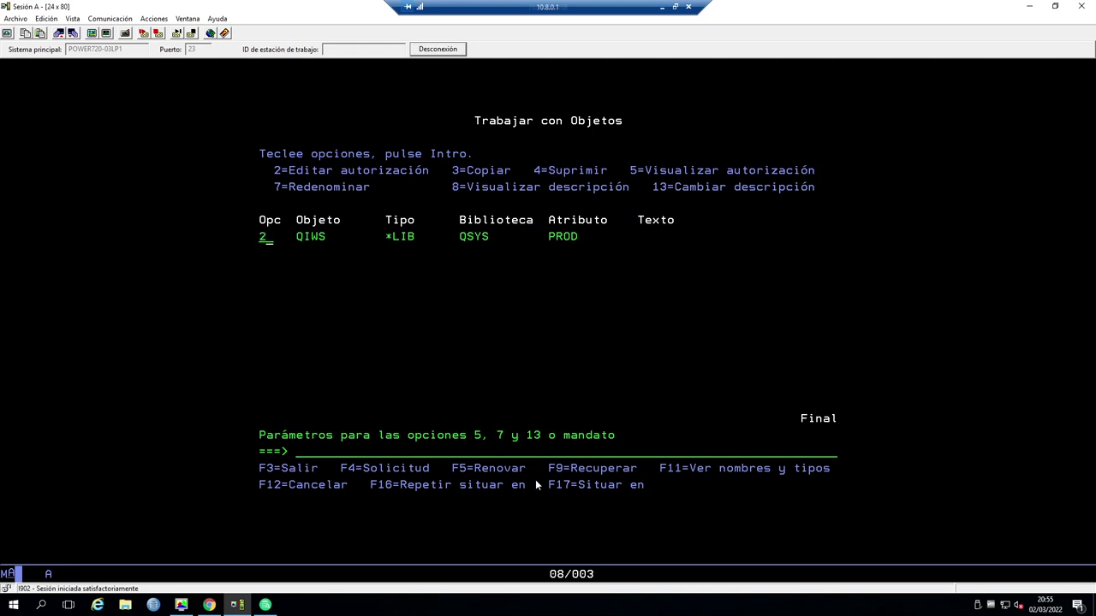
{"action": "key", "text": "Return"}
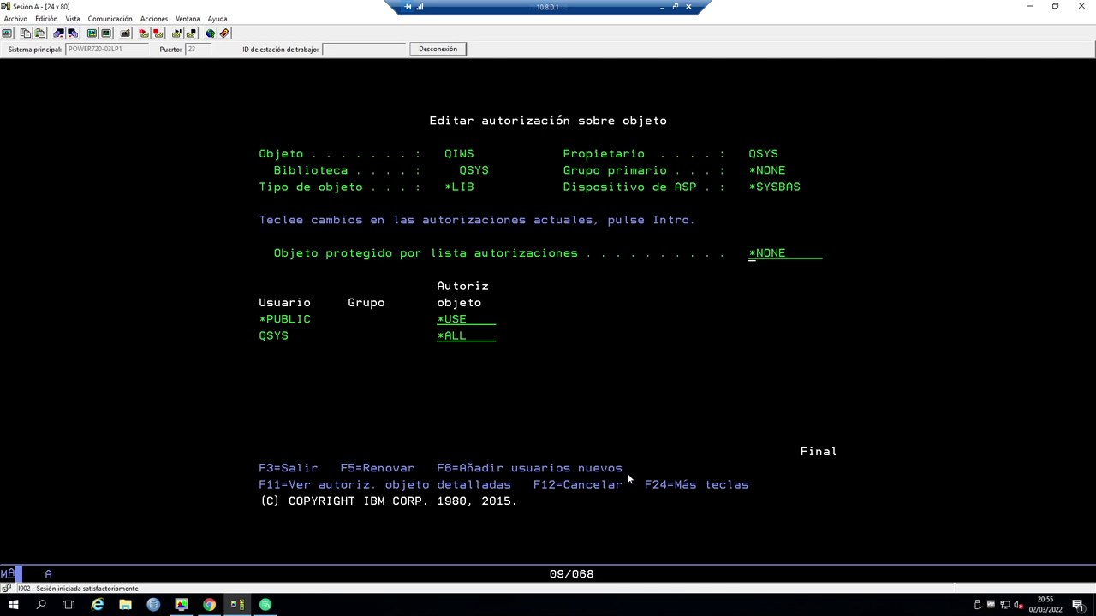
{"action": "key", "text": "F6"}
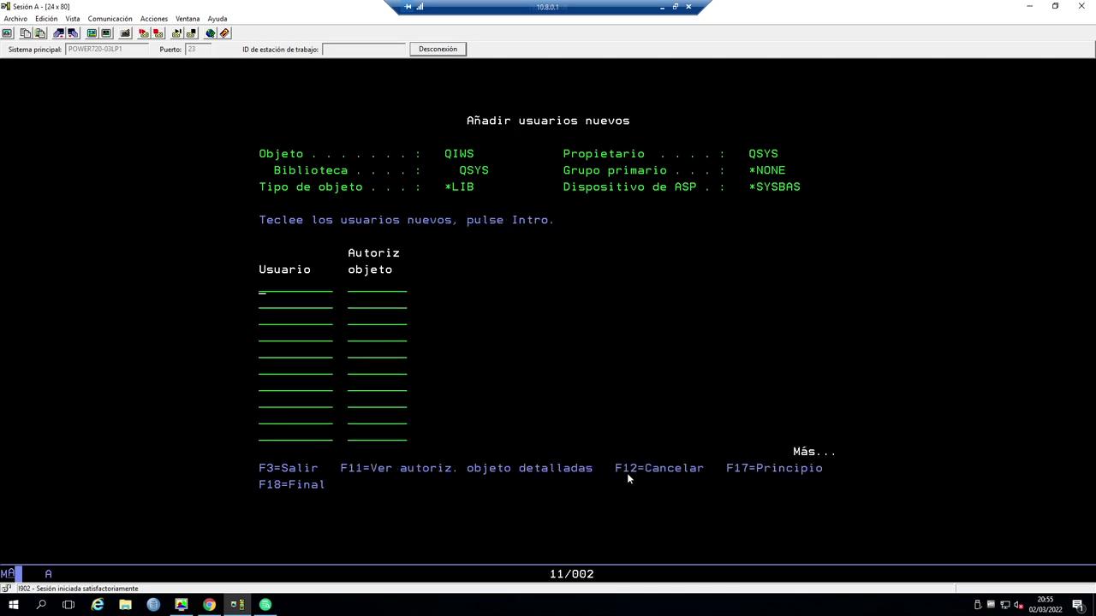
{"action": "type", "text": "ODBC"}
{"action": "key", "text": "Tab"}
{"action": "type", "text": "*ALL"}
{"action": "key", "text": "Return"}
- Change *PUBLIC authority on QIWS to *EXCLUDE and apply
{"action": "key", "text": "Tab"}
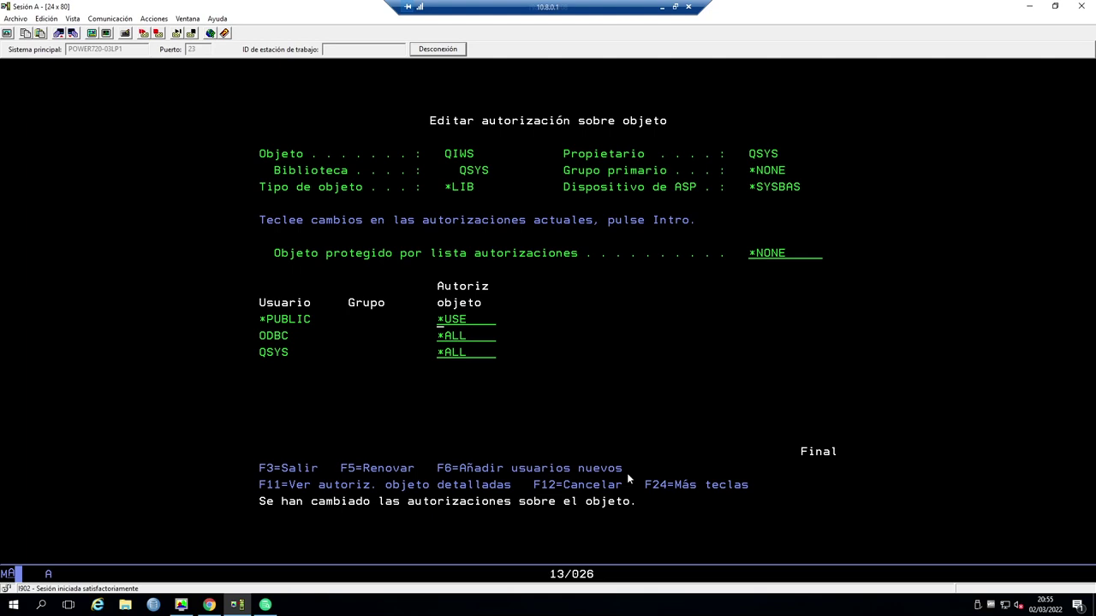
{"action": "type", "text": "EXCLUDE"}
{"action": "key", "text": "Tab"}
{"action": "key", "text": "Return"}
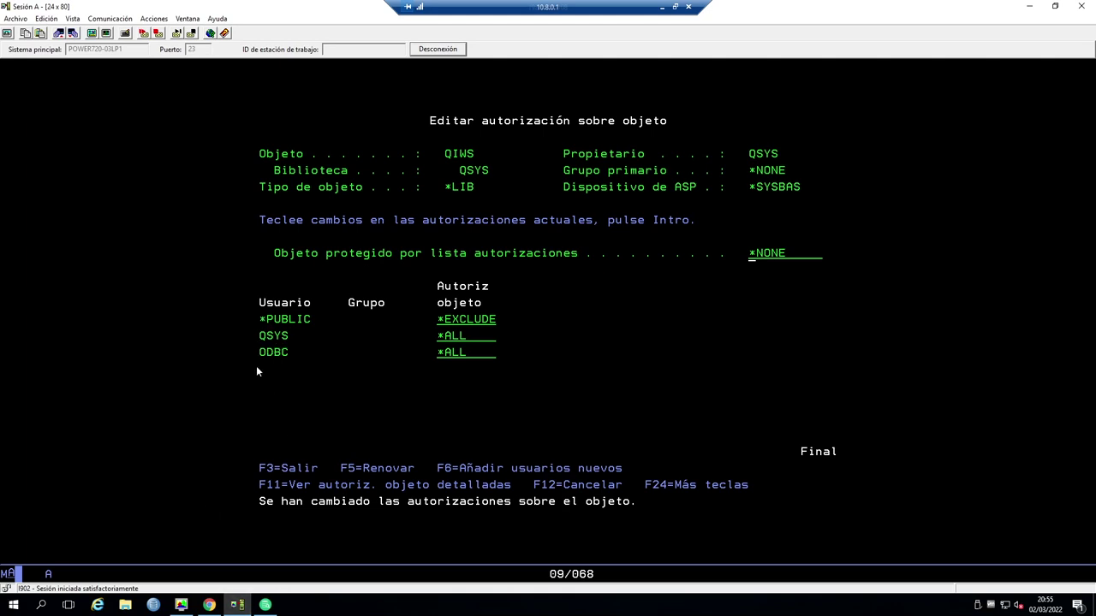
- Disconnect and reconnect the ISERIES connection in DbVisualizer
{"action": "left_click", "coordinate": [265, 604]}
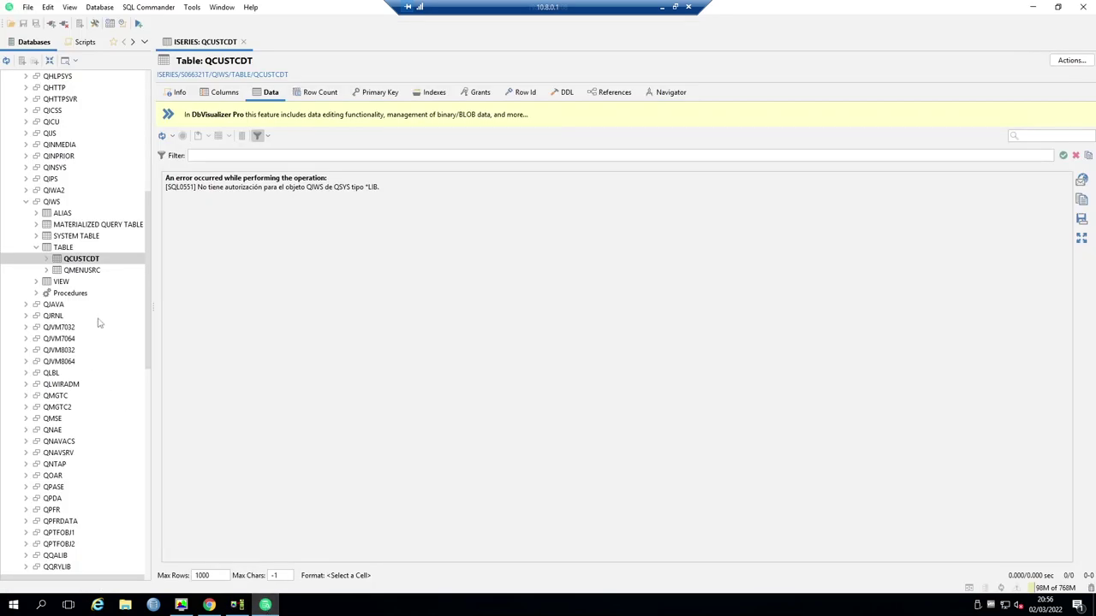
{"action": "scroll", "coordinate": [109, 297], "scroll_direction": "up", "scroll_amount": 10}
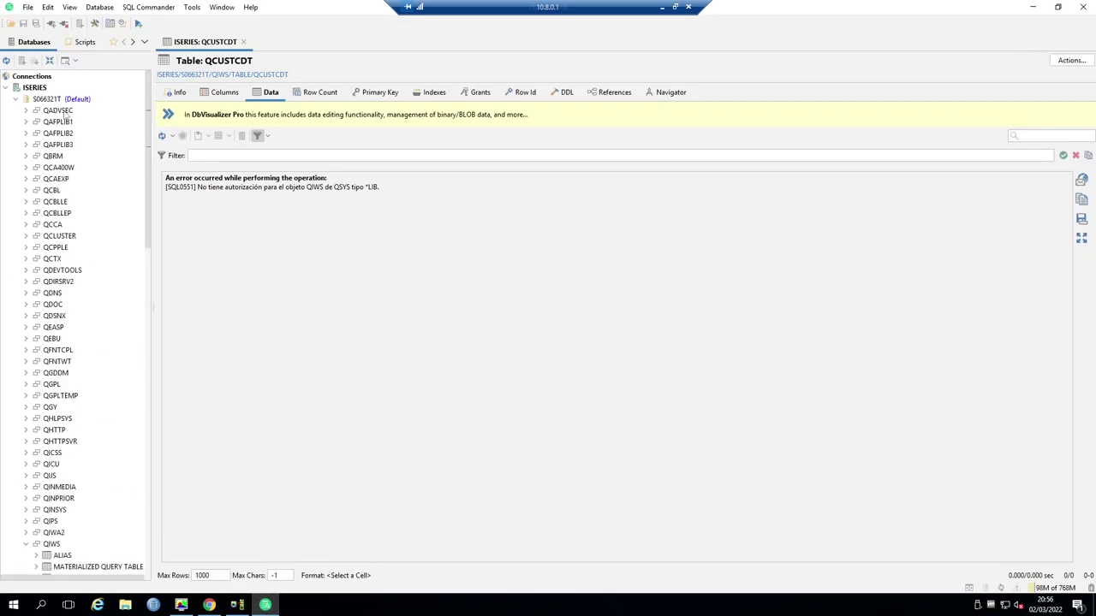
{"action": "right_click", "coordinate": [28, 89]}
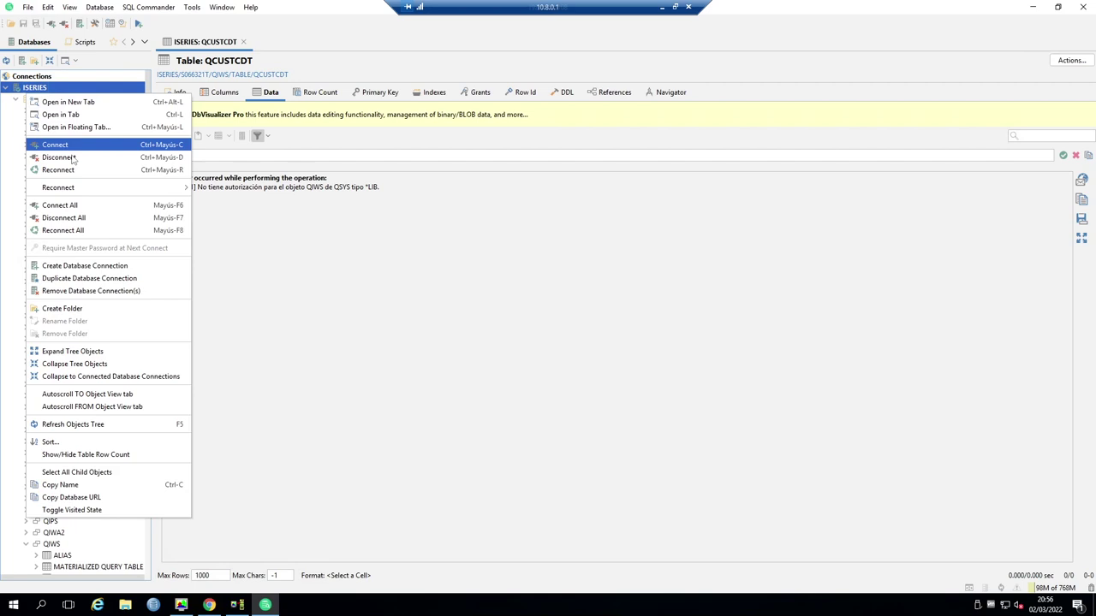
{"action": "left_click", "coordinate": [73, 158]}
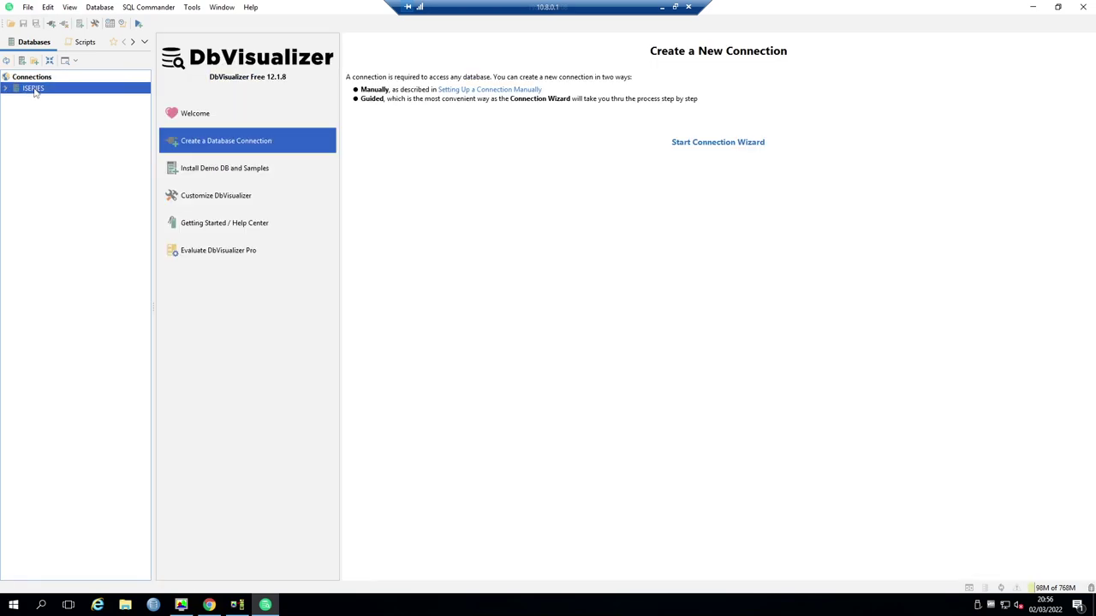
{"action": "right_click", "coordinate": [34, 91]}
{"action": "left_click", "coordinate": [77, 145]}
- Expand S066321T > QIWS > TABLE and open QCUSTCDT on its Data tab
{"action": "left_click", "coordinate": [16, 100]}
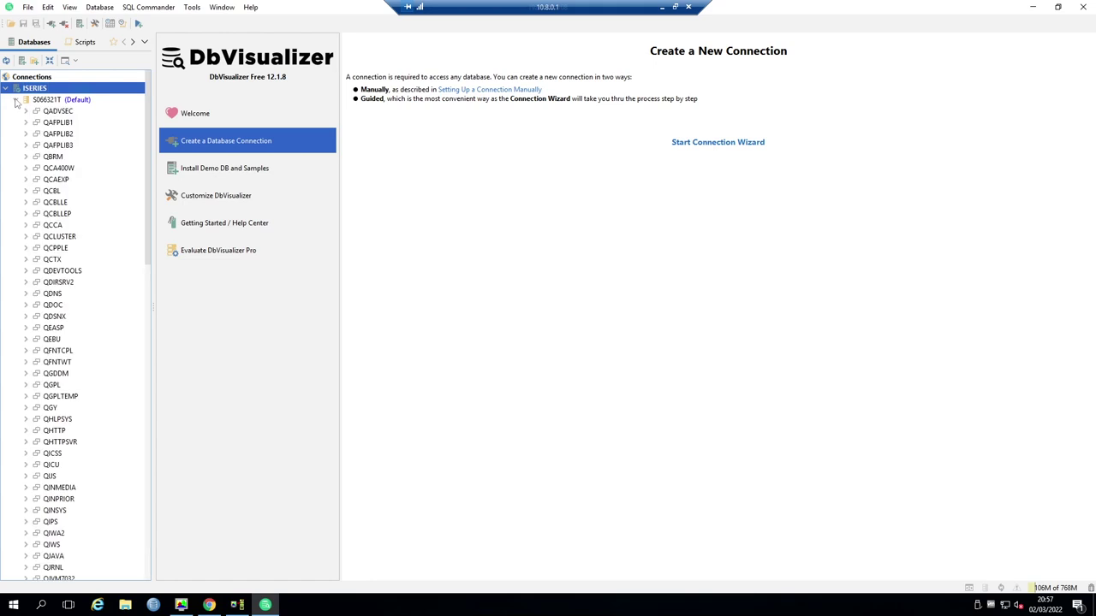
{"action": "scroll", "coordinate": [55, 453], "scroll_direction": "down", "scroll_amount": 1}
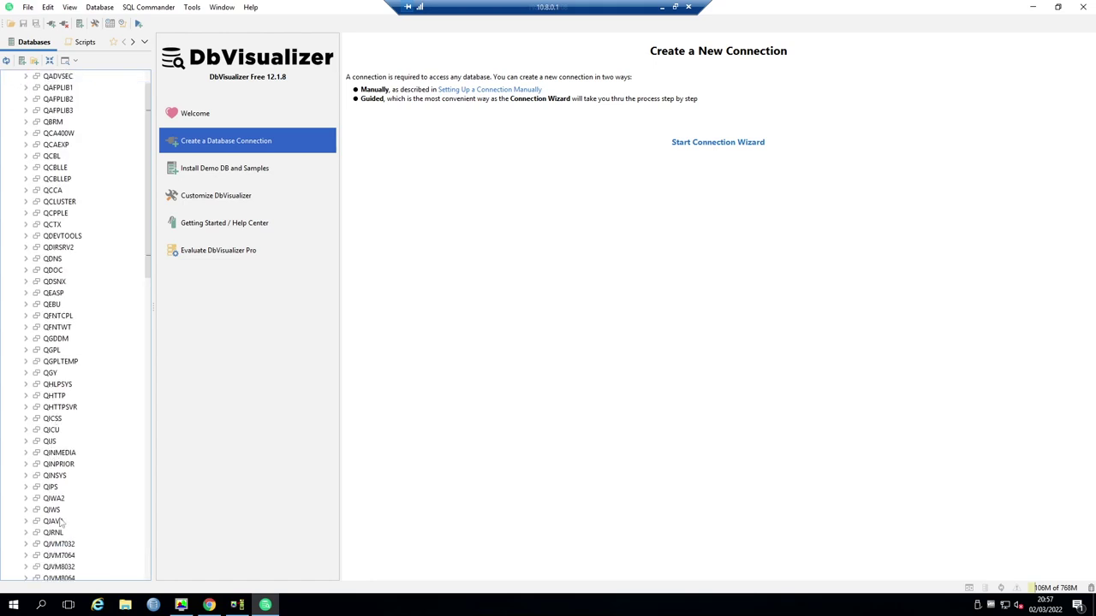
{"action": "left_click", "coordinate": [26, 509]}
{"action": "left_click", "coordinate": [73, 556]}
{"action": "scroll", "coordinate": [70, 556], "scroll_direction": "down", "scroll_amount": 5}
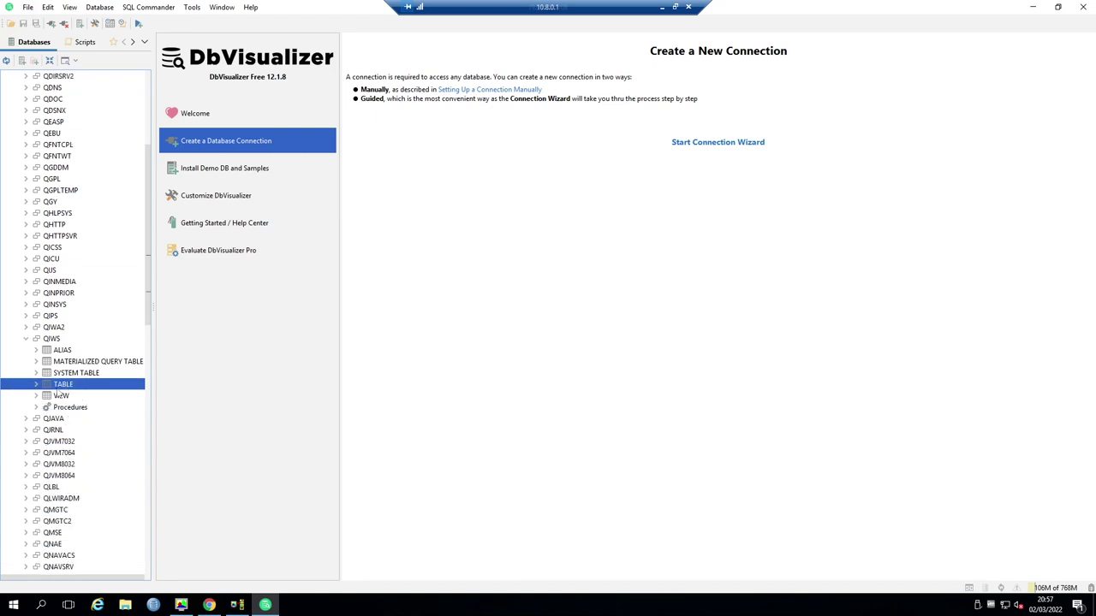
{"action": "left_click", "coordinate": [36, 385]}
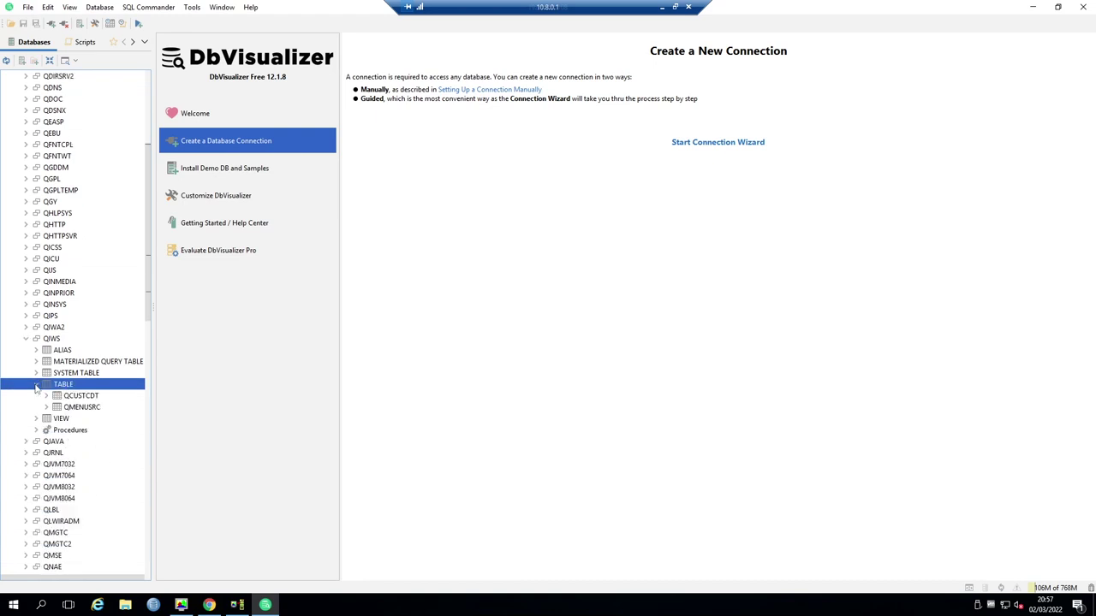
{"action": "double_click", "coordinate": [81, 396]}
{"action": "left_click", "coordinate": [505, 356]}
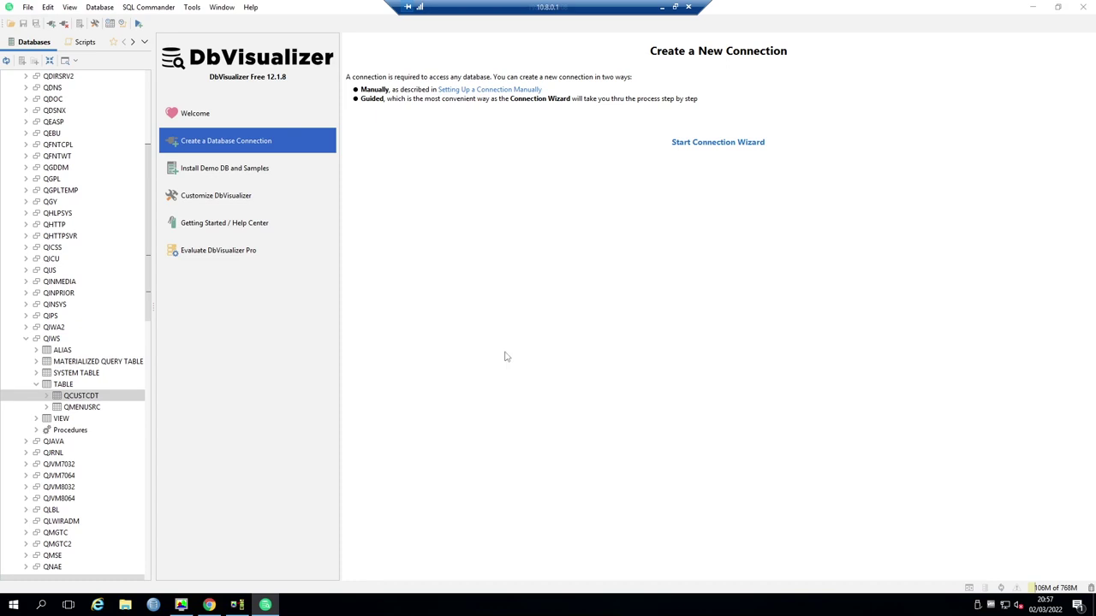
{"action": "left_click", "coordinate": [265, 94]}
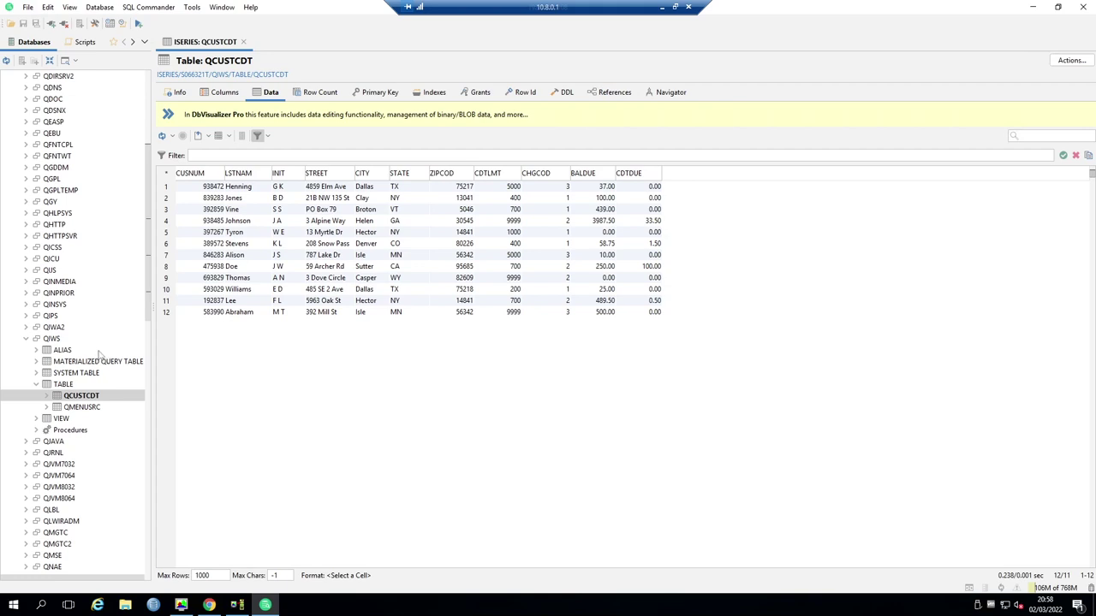
- Exit DbVisualizer and close the DbVisualizer and JTOpen browser tabs
{"action": "left_click", "coordinate": [1083, 7]}
{"action": "left_click", "coordinate": [556, 327]}
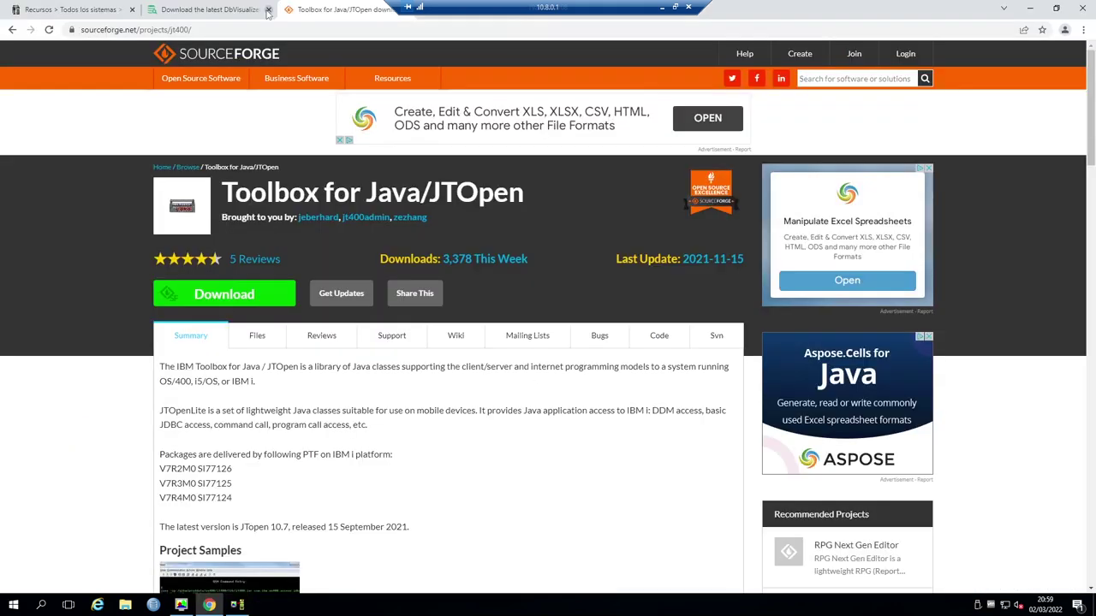
{"action": "left_click", "coordinate": [268, 10]}
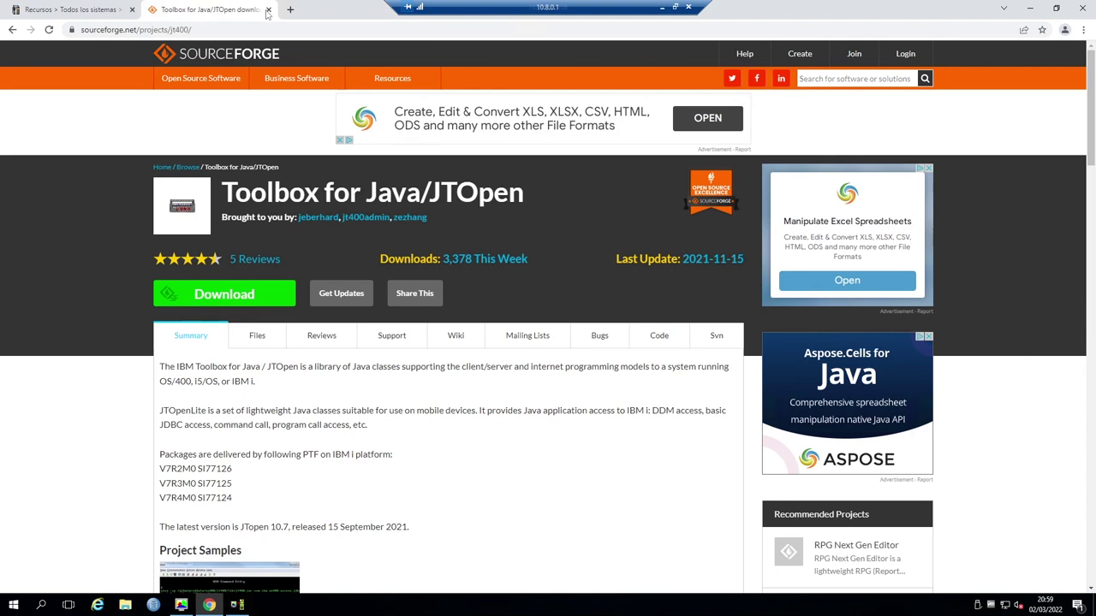
{"action": "left_click", "coordinate": [268, 9]}
- Search Google for power bi desktop and follow Power BI Desktop's Descargar link
{"action": "key", "text": "ctrl+t"}
{"action": "left_click", "coordinate": [437, 239]}
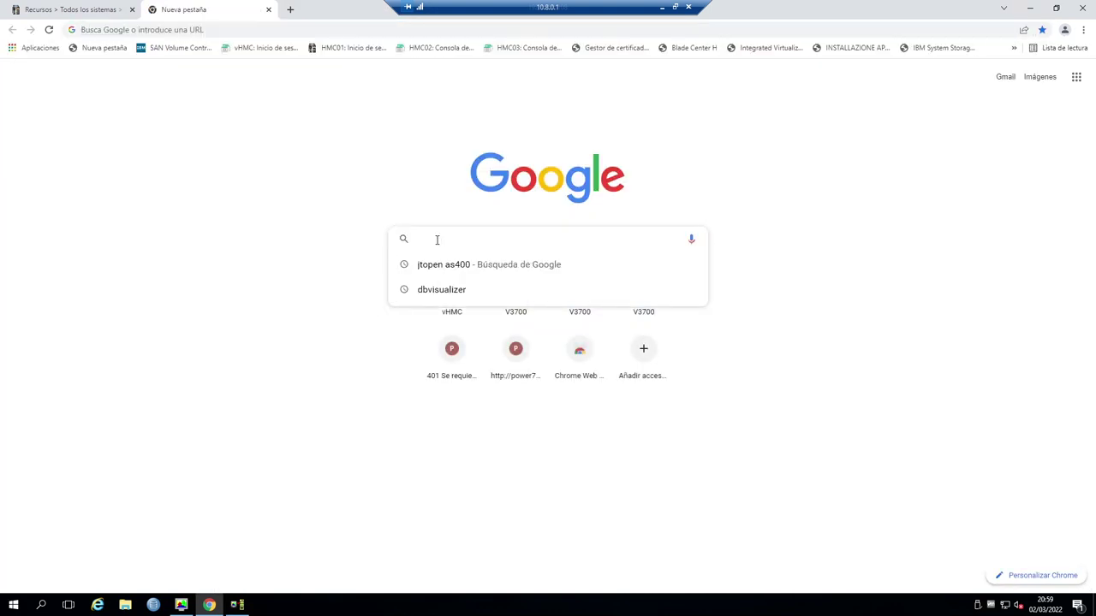
{"action": "type", "text": "powerbi"}
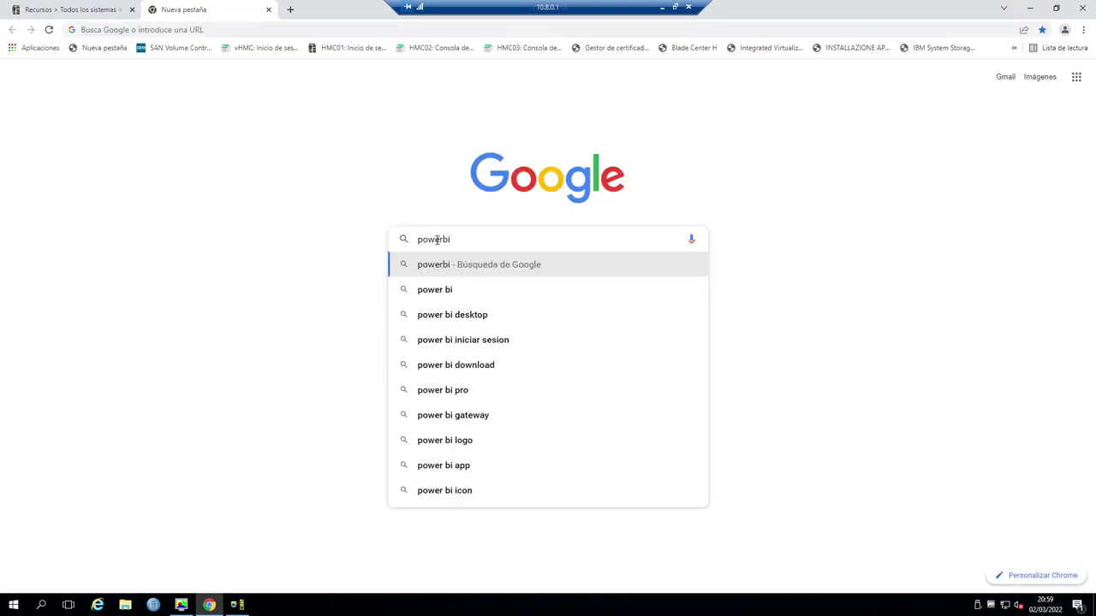
{"action": "left_click", "coordinate": [466, 319]}
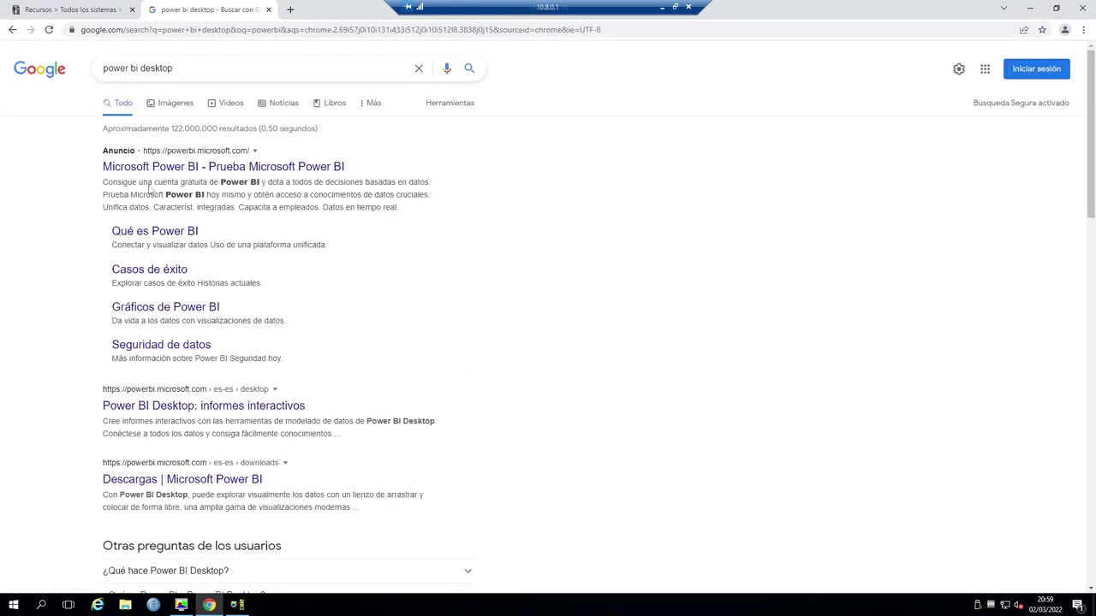
{"action": "left_click", "coordinate": [184, 488]}
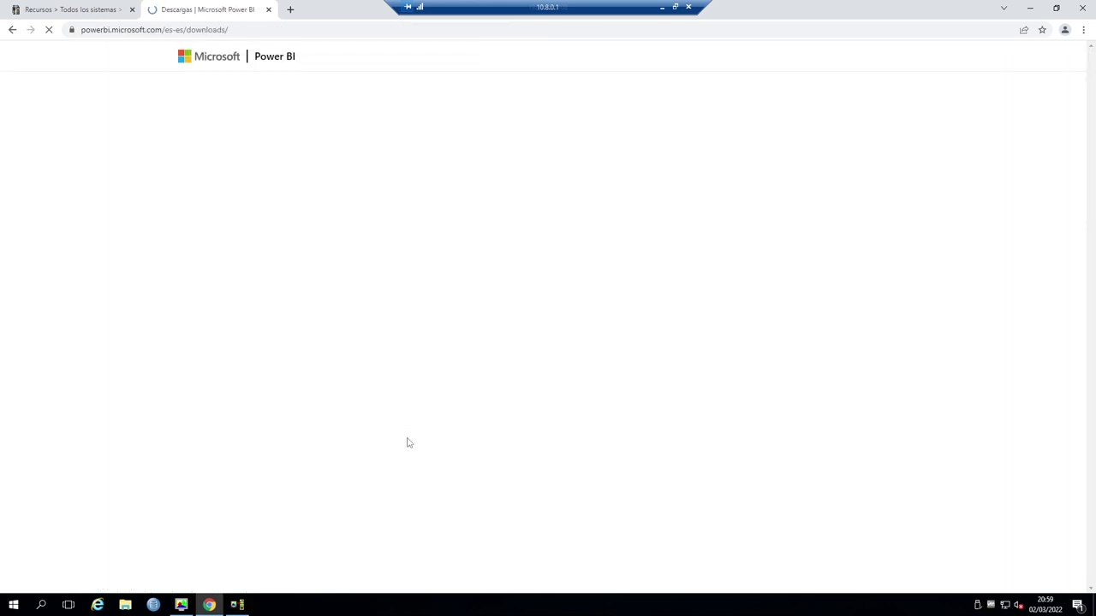
{"action": "scroll", "coordinate": [349, 239], "scroll_direction": "down", "scroll_amount": 3}
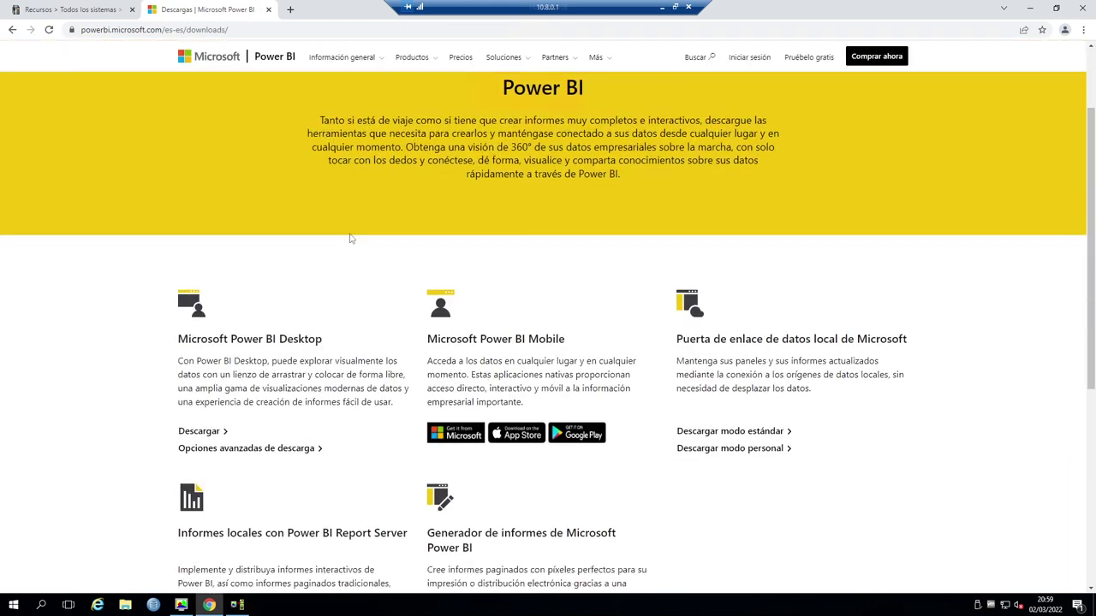
{"action": "scroll", "coordinate": [349, 239], "scroll_direction": "down", "scroll_amount": 1}
{"action": "left_click", "coordinate": [202, 376]}
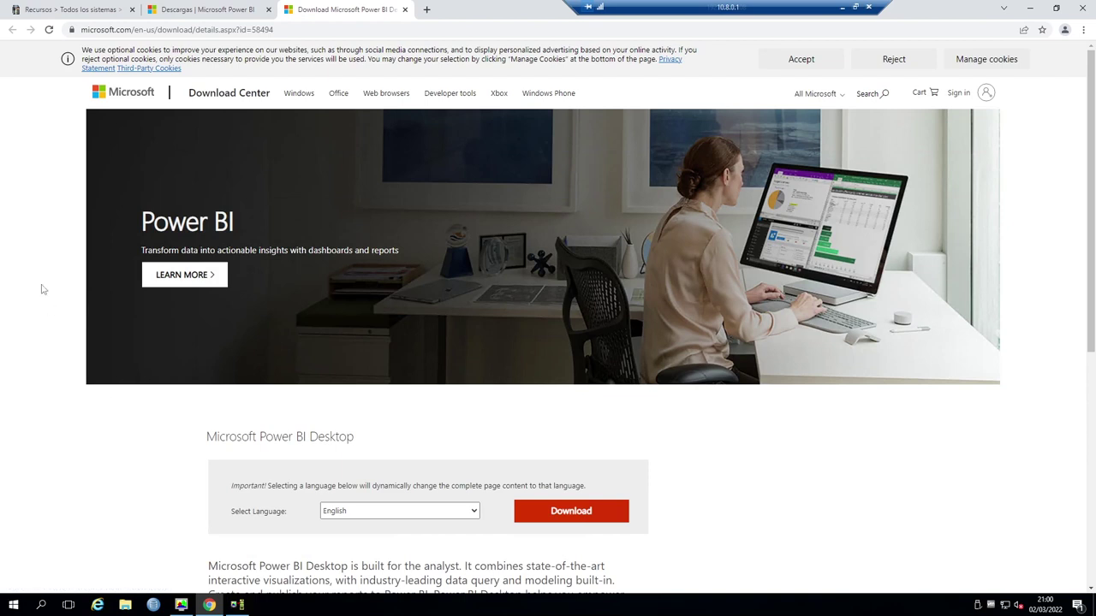
- Set the Download Center language to Spanish
{"action": "scroll", "coordinate": [25, 371], "scroll_direction": "down", "scroll_amount": 2}
{"action": "scroll", "coordinate": [25, 371], "scroll_direction": "down", "scroll_amount": 1}
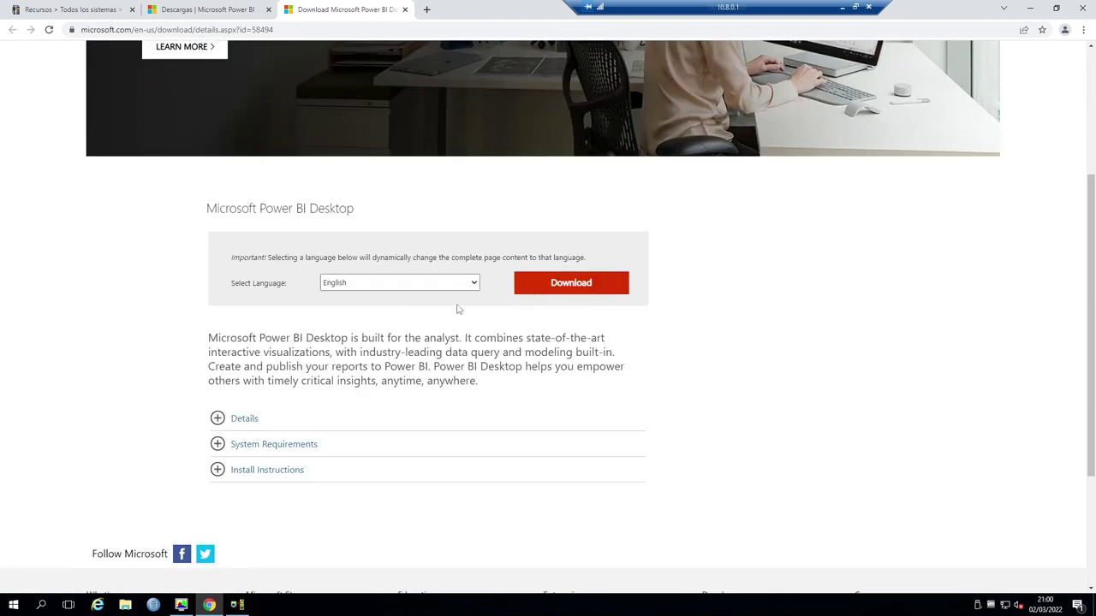
{"action": "left_click", "coordinate": [478, 286]}
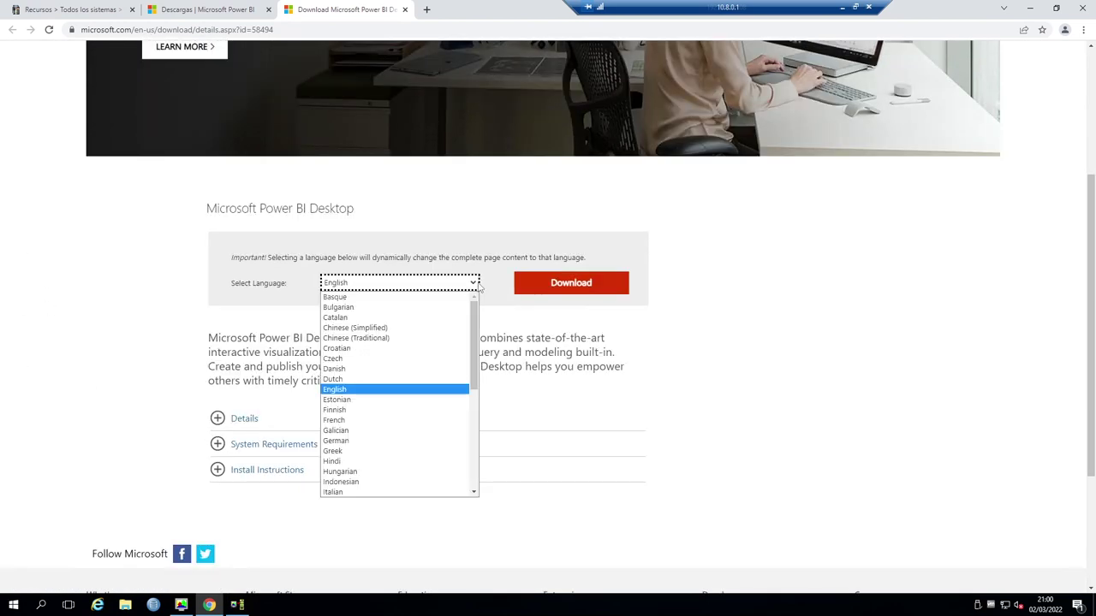
{"action": "scroll", "coordinate": [386, 419], "scroll_direction": "down", "scroll_amount": 6}
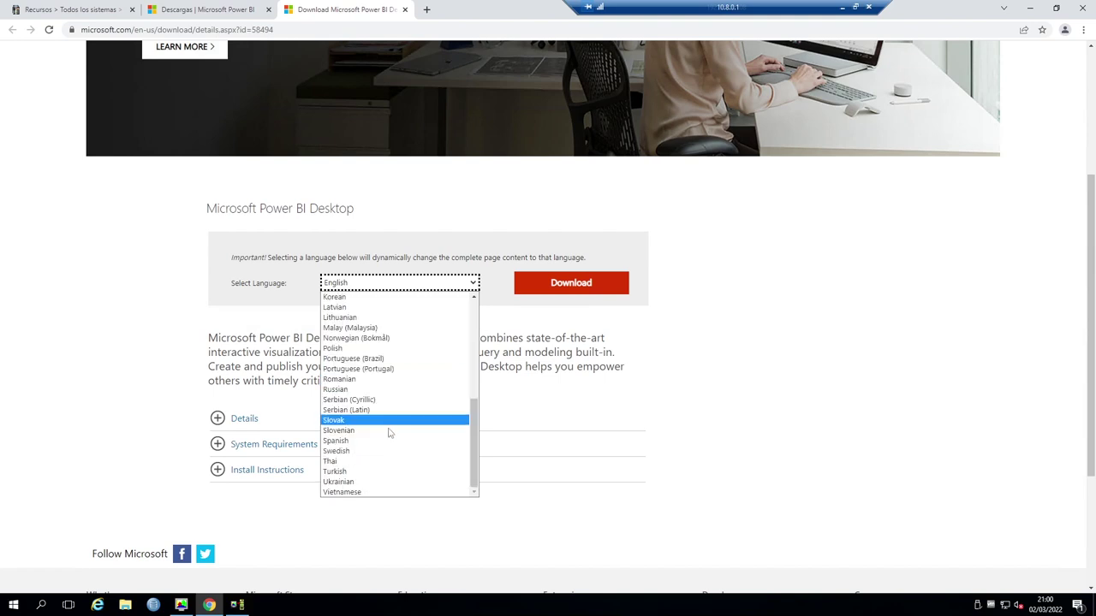
{"action": "left_click", "coordinate": [360, 441]}
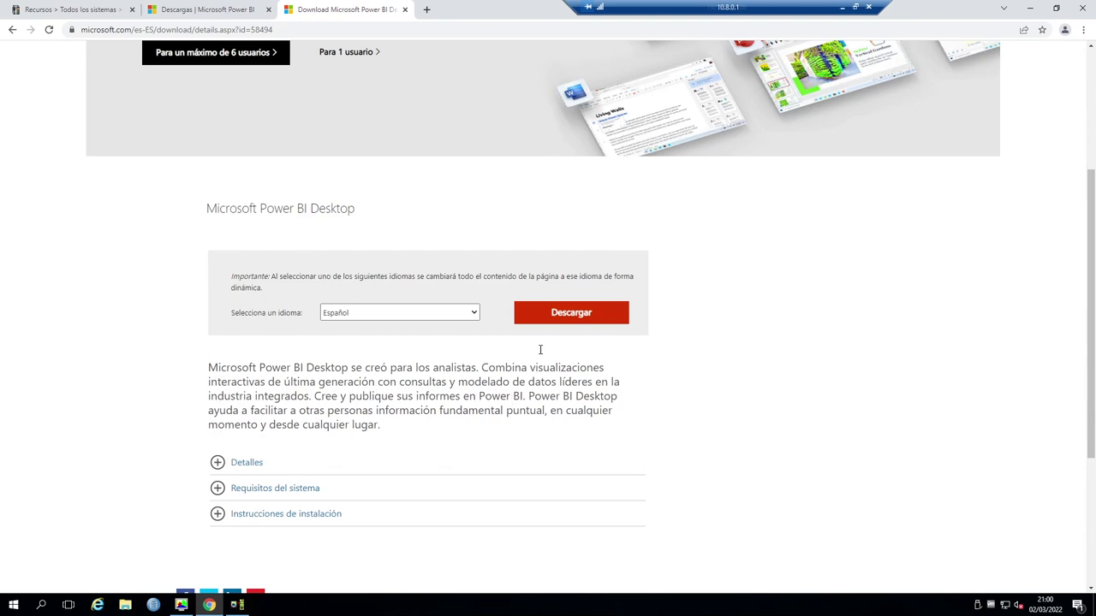
- Download PBIDesktopSetup_x64.exe and launch it past the welcome page
{"action": "left_click", "coordinate": [572, 316]}
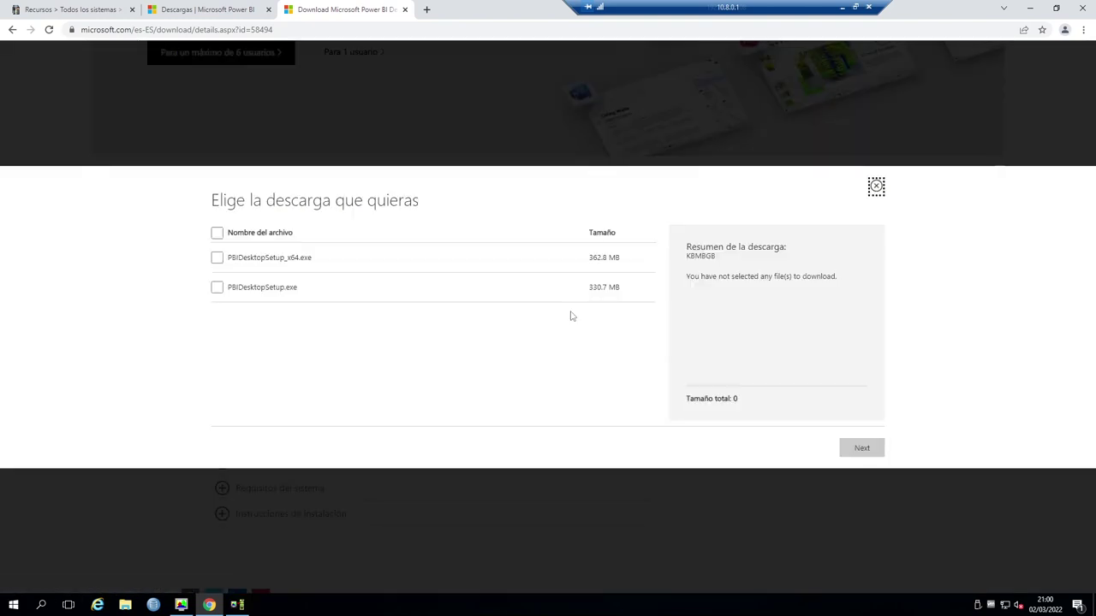
{"action": "left_click", "coordinate": [217, 258]}
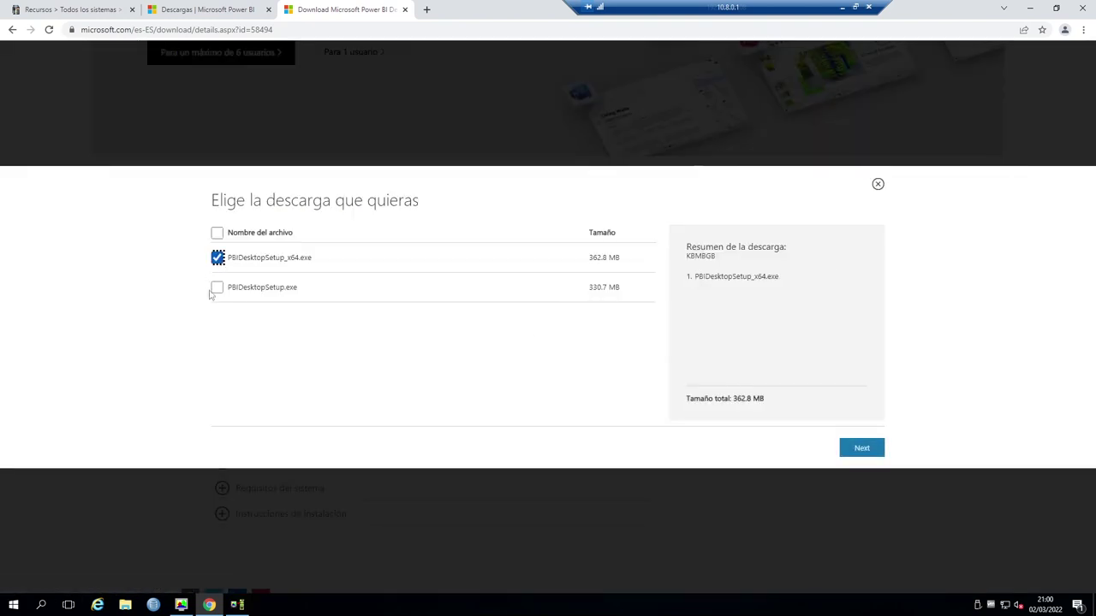
{"action": "left_click", "coordinate": [862, 449]}
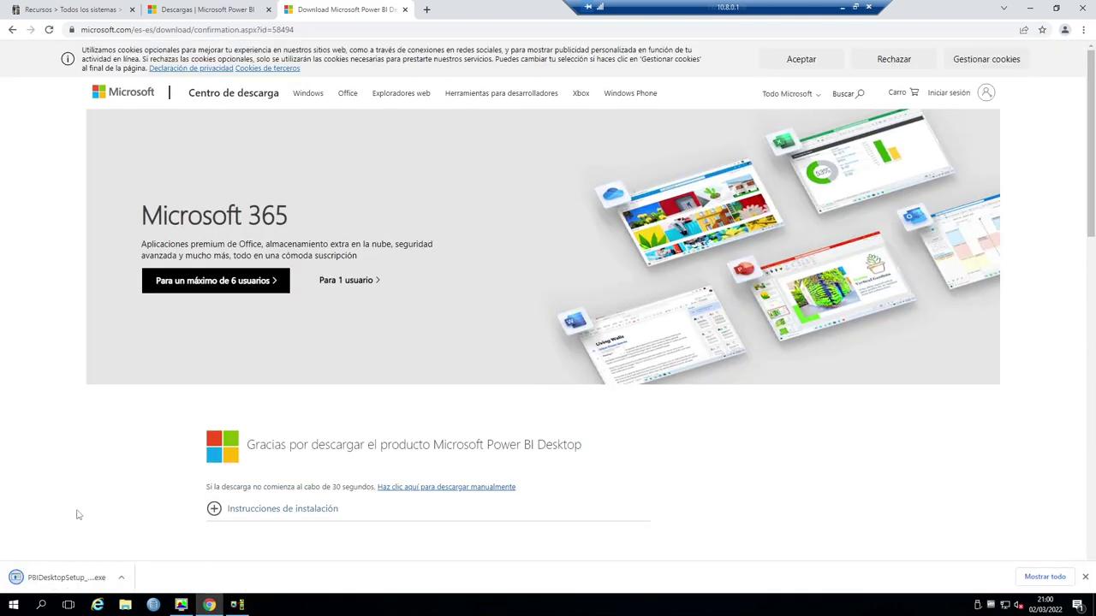
{"action": "left_click", "coordinate": [66, 579]}
{"action": "left_click", "coordinate": [613, 392]}
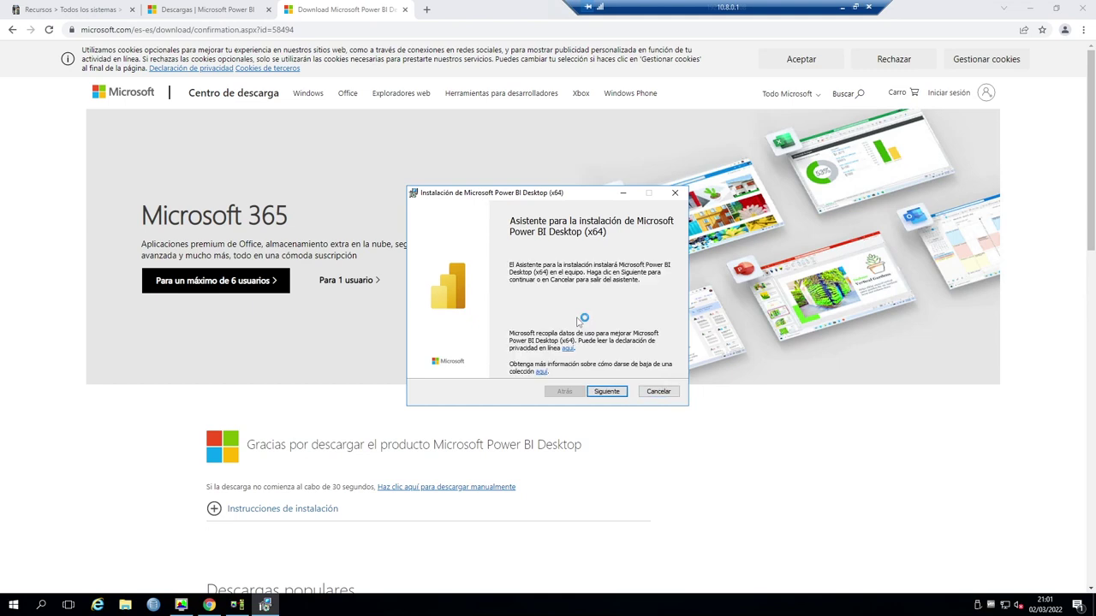
- Accept the license, install Power BI Desktop to the default folder, and launch it
{"action": "left_click", "coordinate": [613, 393]}
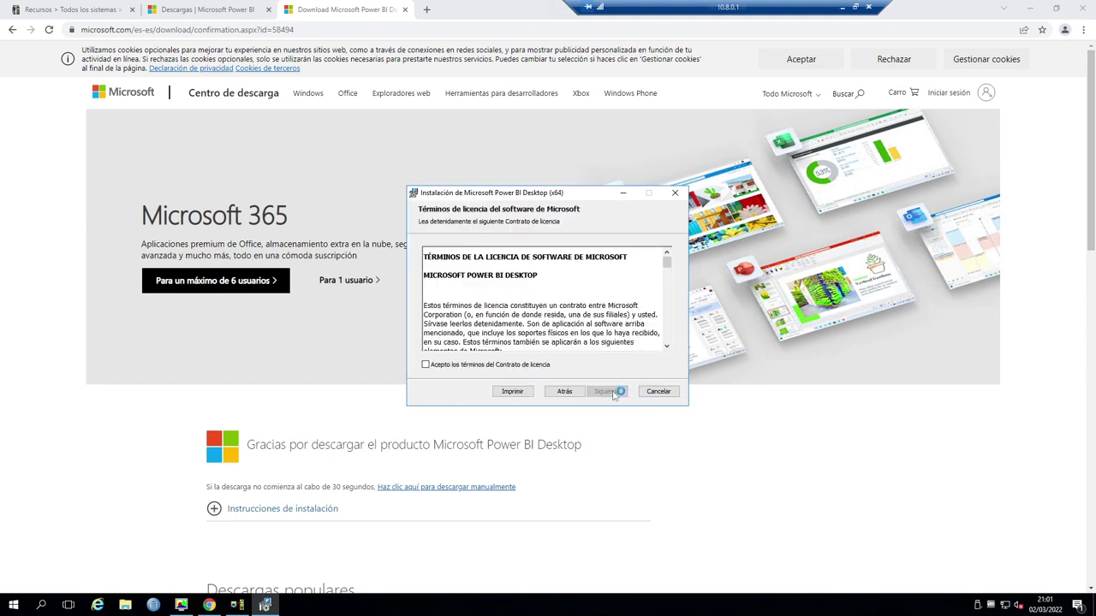
{"action": "left_click", "coordinate": [459, 366]}
{"action": "left_click", "coordinate": [620, 392]}
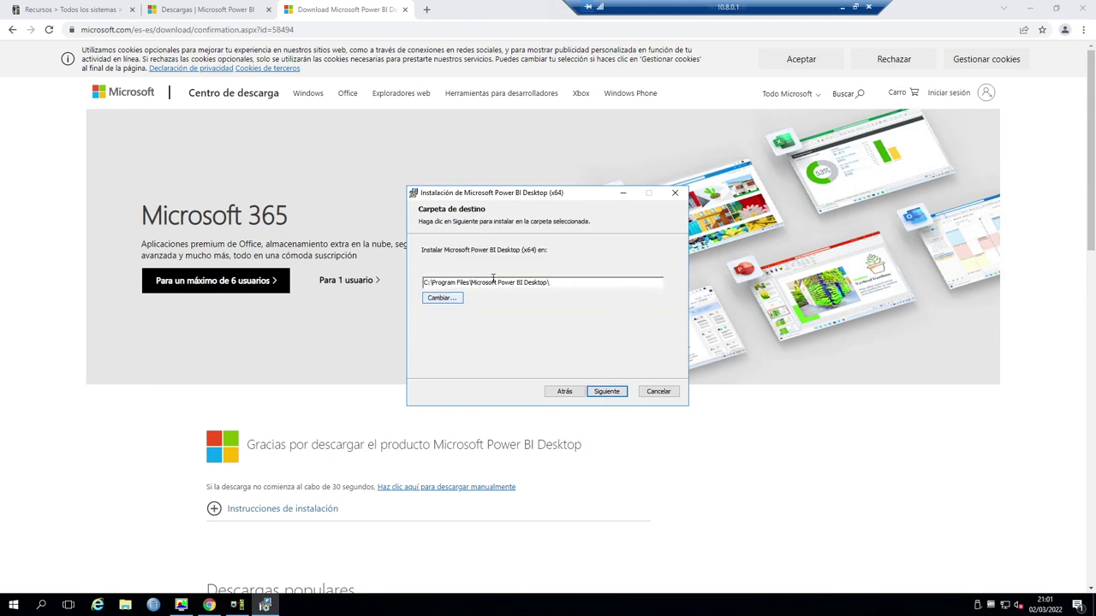
{"action": "left_click", "coordinate": [609, 395]}
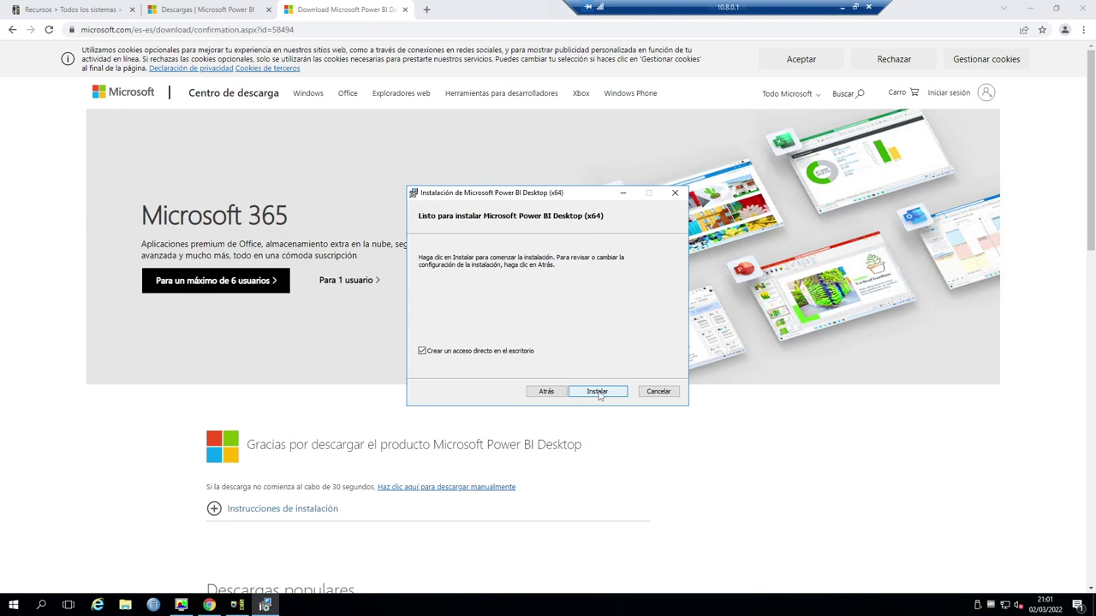
{"action": "left_click", "coordinate": [602, 397]}
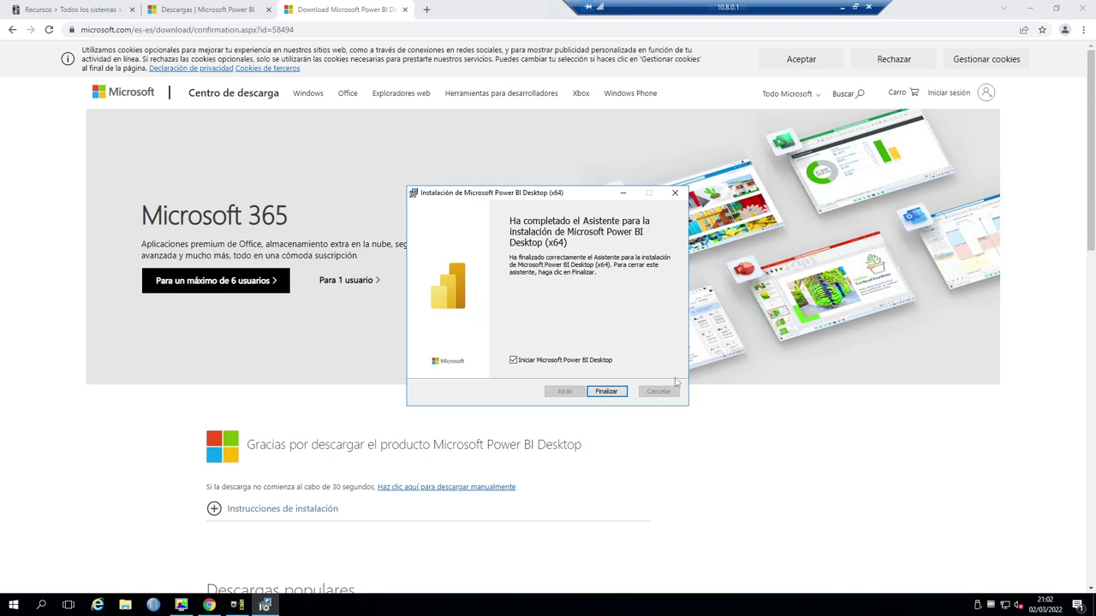
{"action": "left_click", "coordinate": [616, 391]}
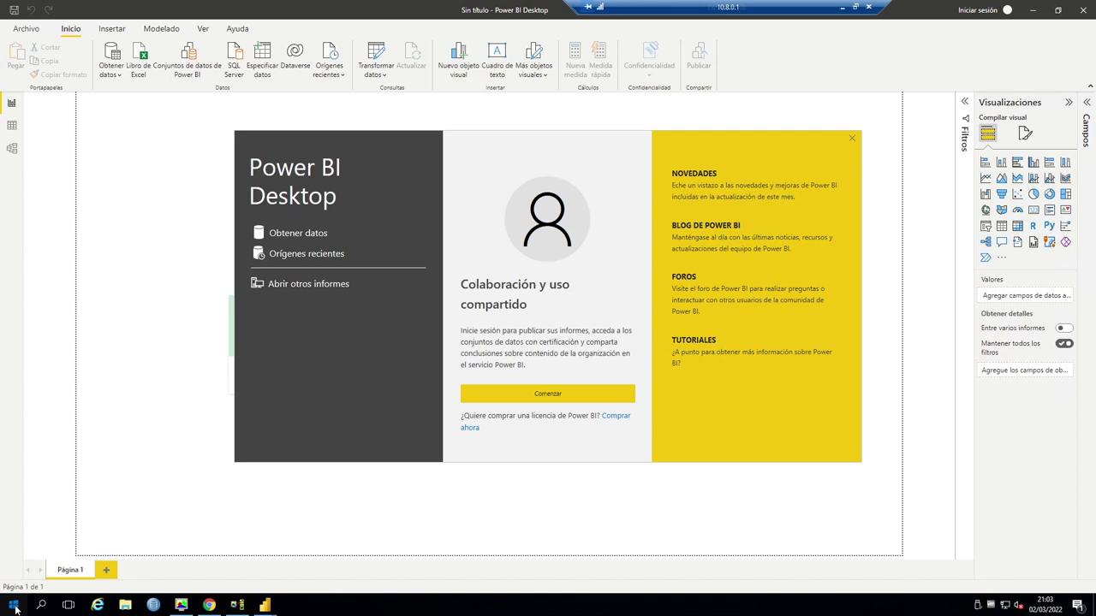
{"action": "left_click", "coordinate": [14, 605]}
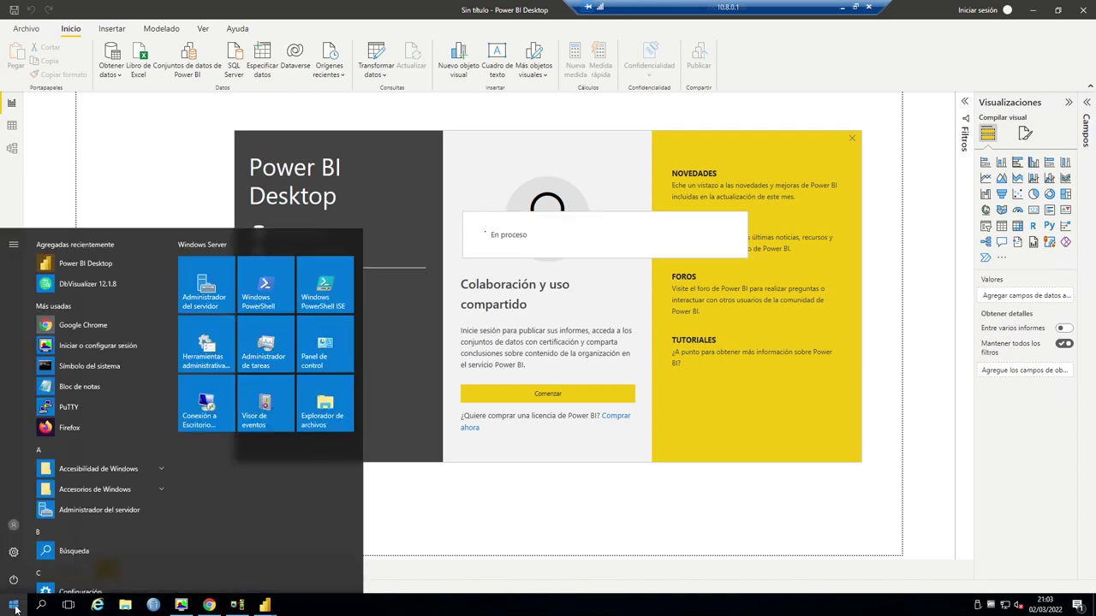